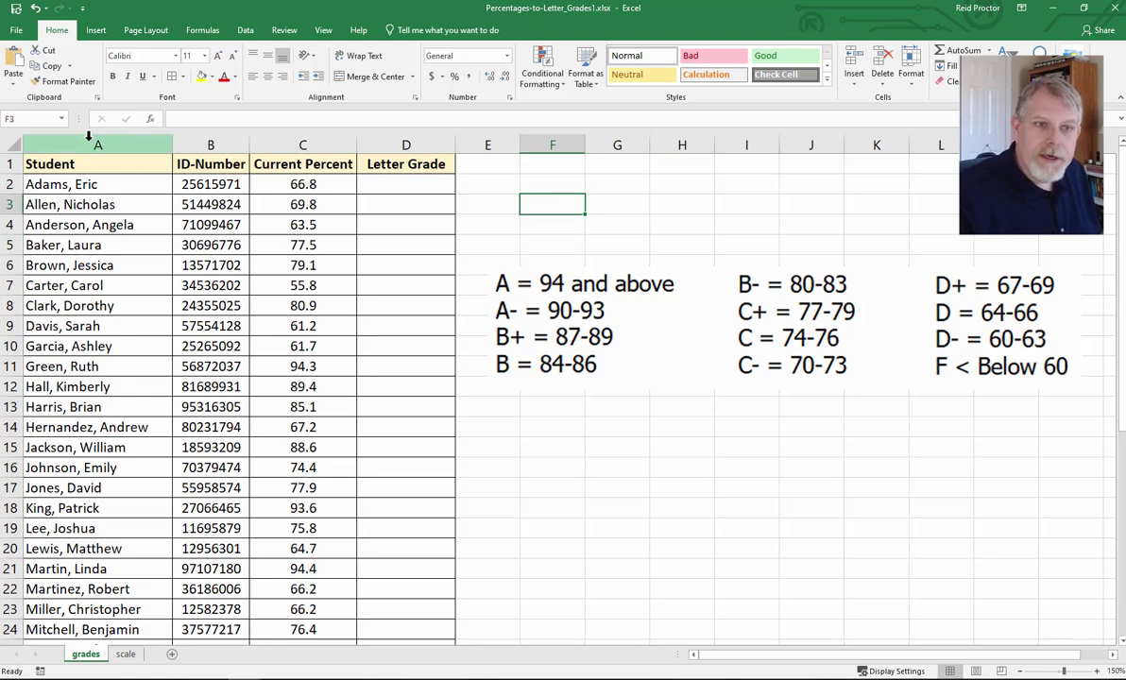
Examine the student, ID number and percent columns, the empty Letter Grade column and the grading scale picture on the grades sheet.
left_click_drag(93, 139, 295, 161)
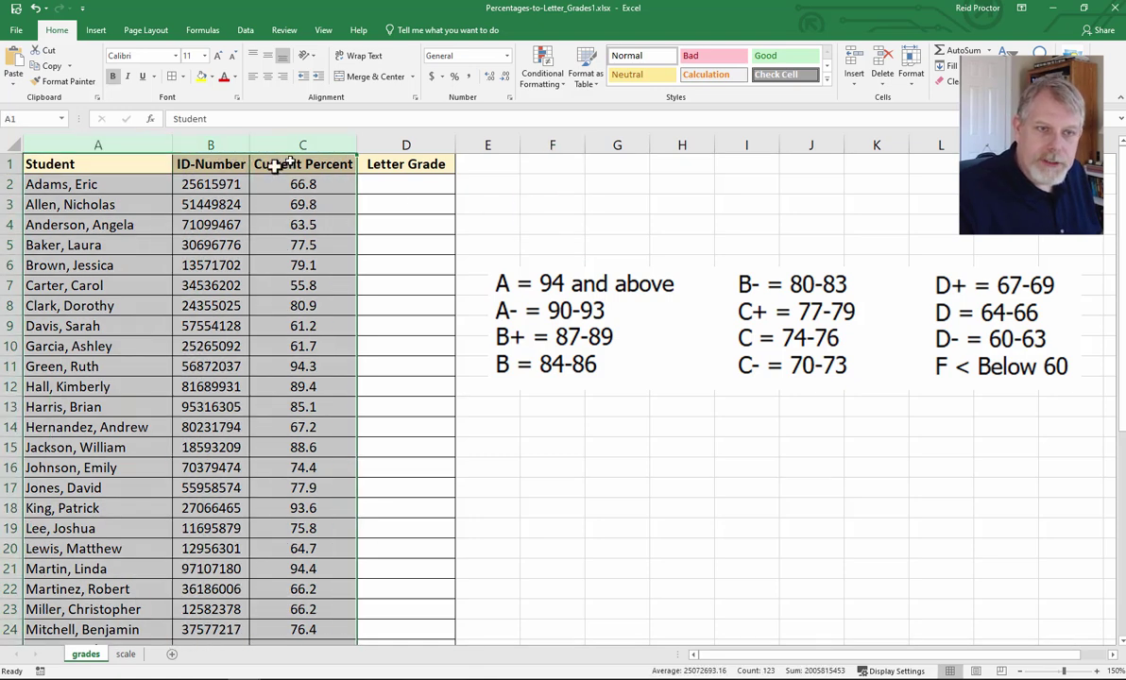
left_click(102, 163)
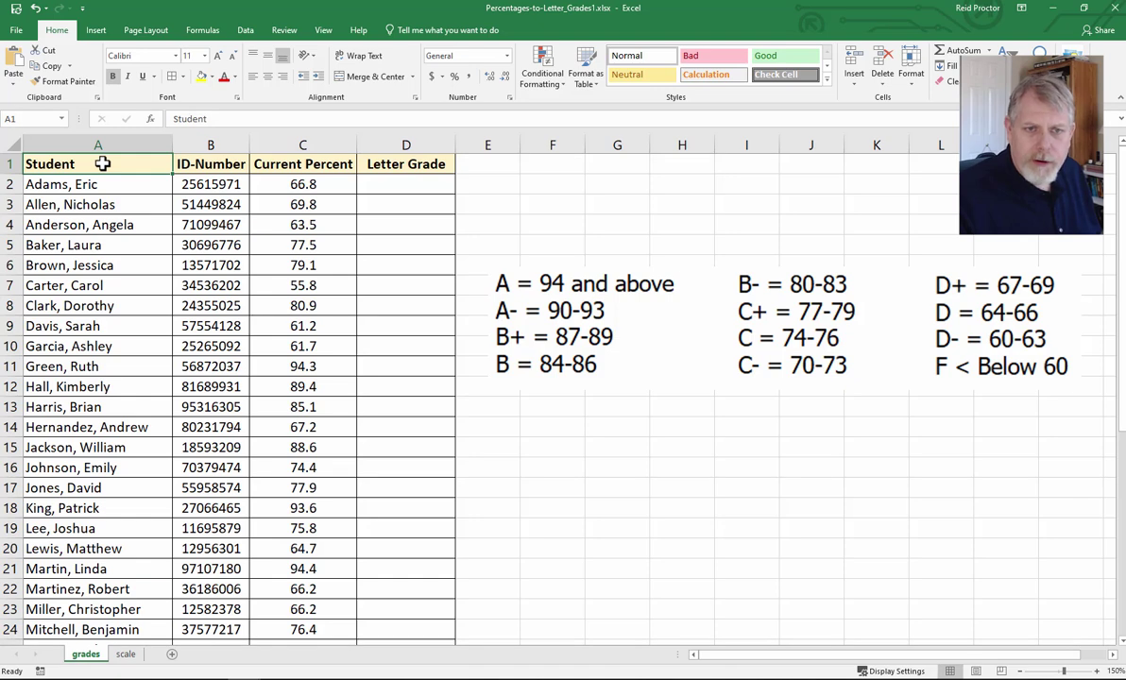
left_click(298, 144)
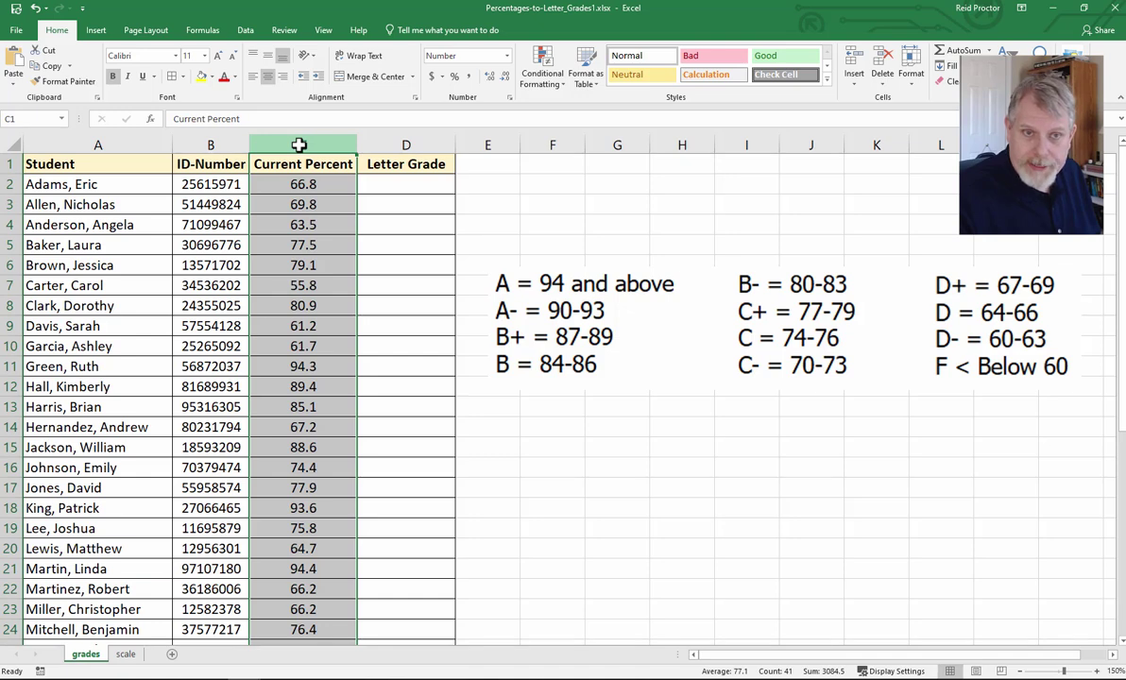
left_click(682, 508)
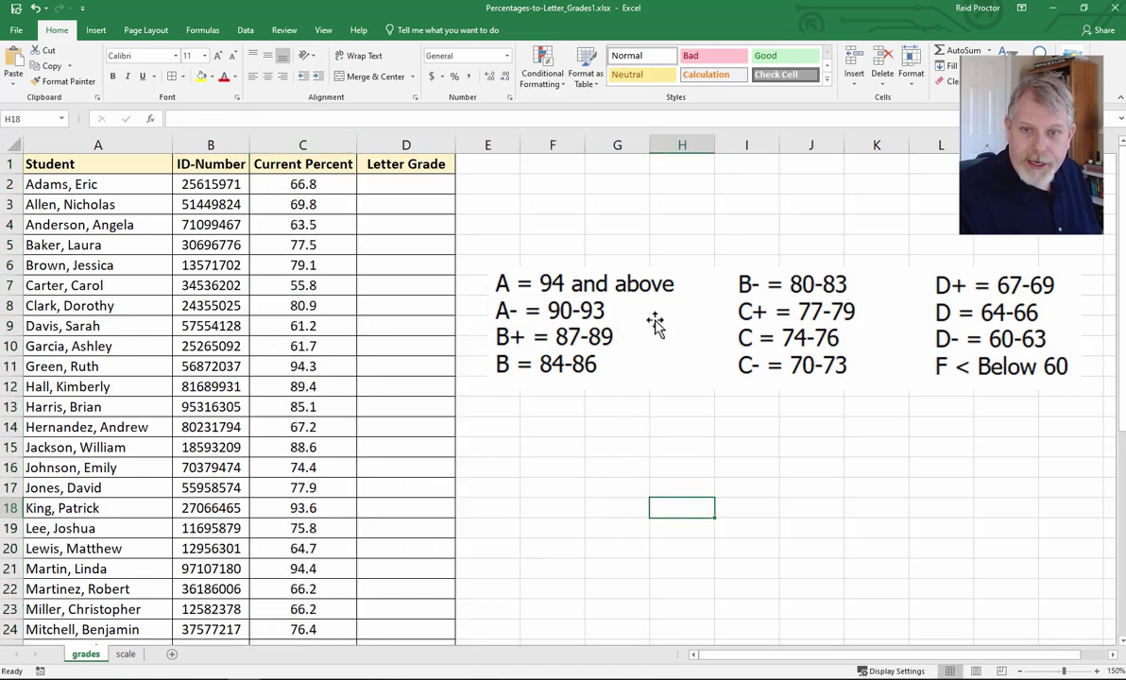
mouse_move(635, 310)
left_mouse_down()
mouse_move(677, 296)
mouse_move(651, 294)
mouse_move(651, 326)
mouse_move(666, 330)
mouse_move(642, 311)
left_mouse_up()
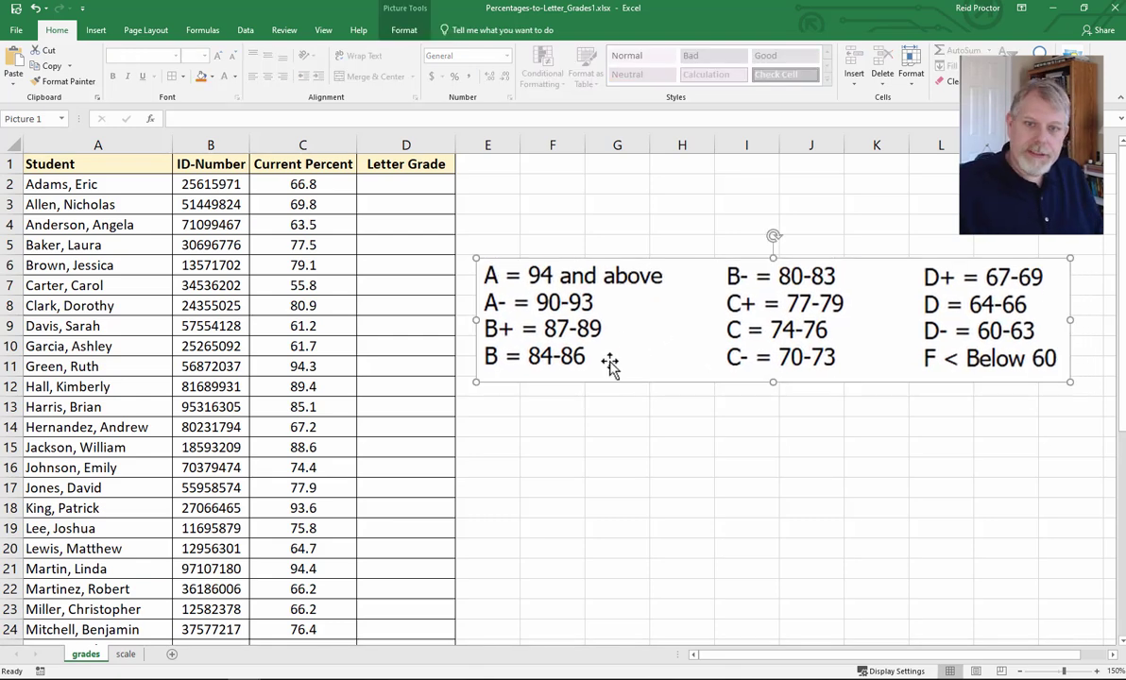
left_click(419, 190)
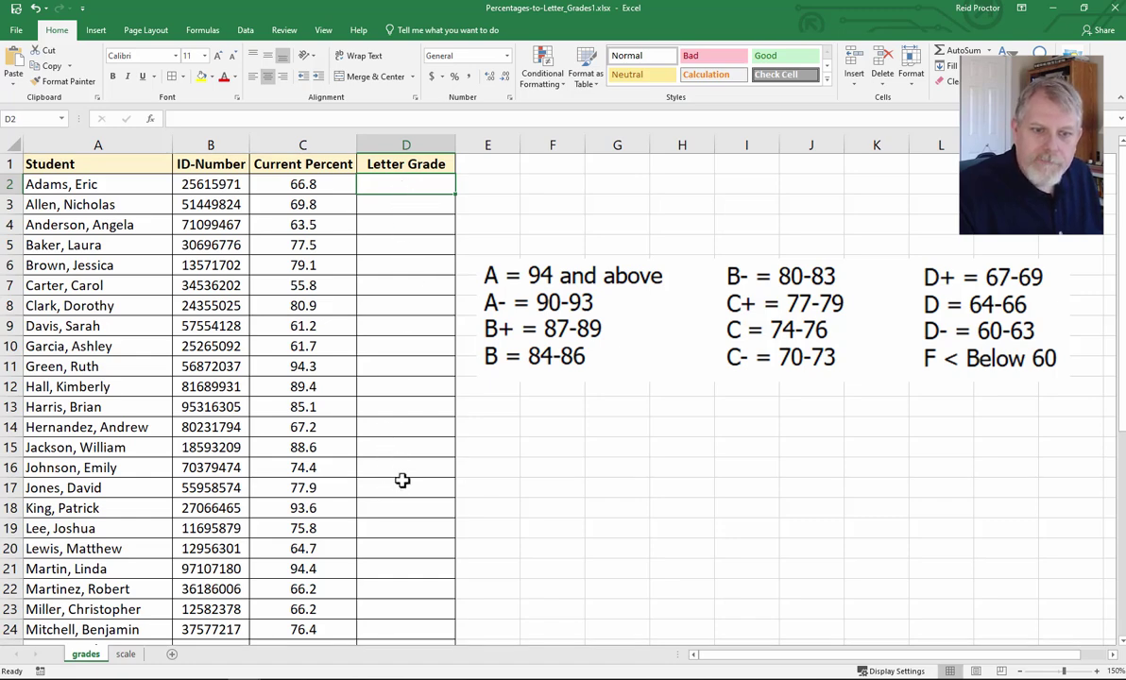
scroll(403, 481, "down", 10)
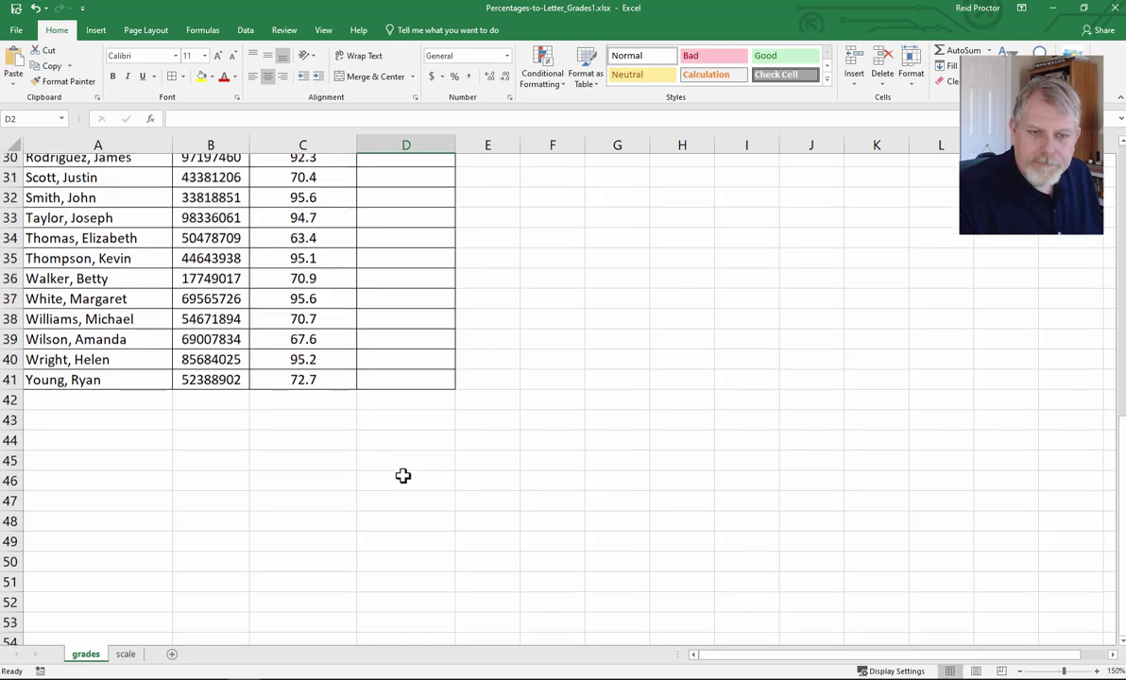
scroll(402, 475, "up", 10)
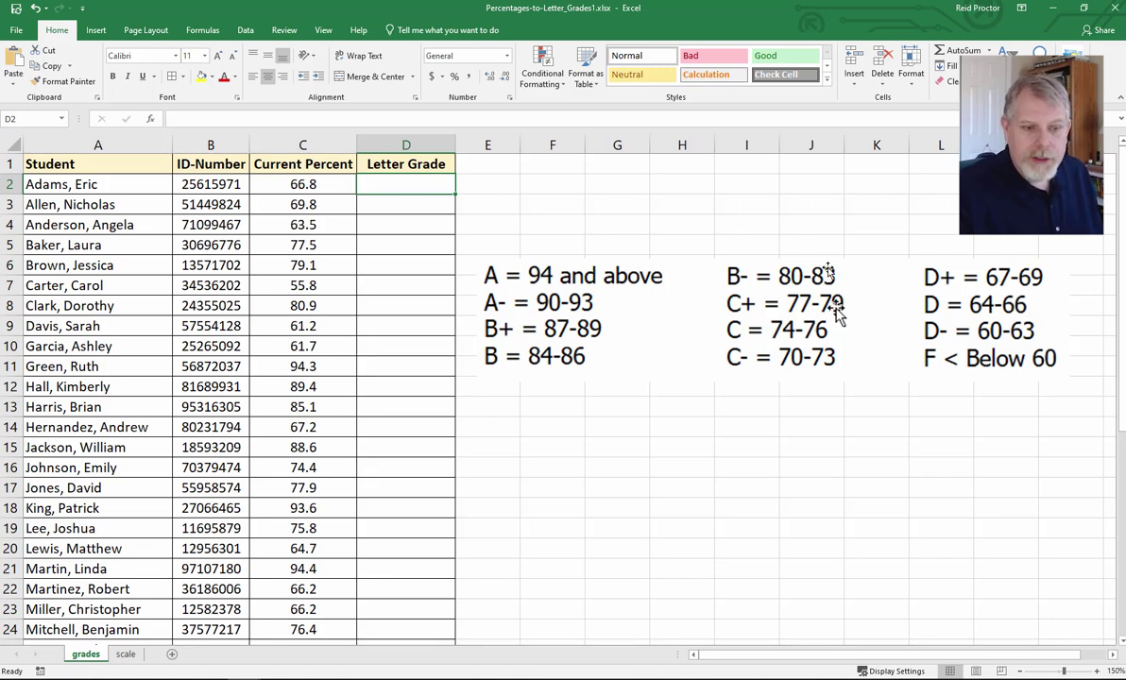
left_click(553, 467)
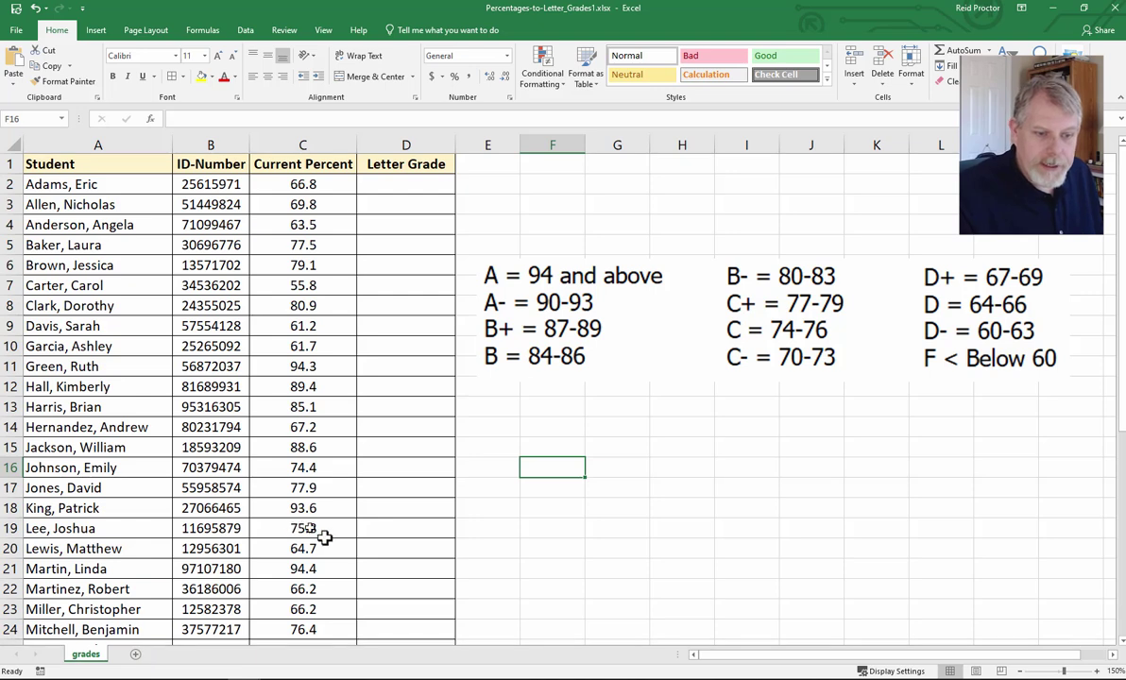
Add a new worksheet after the grades sheet and name it scale.
left_click(136, 655)
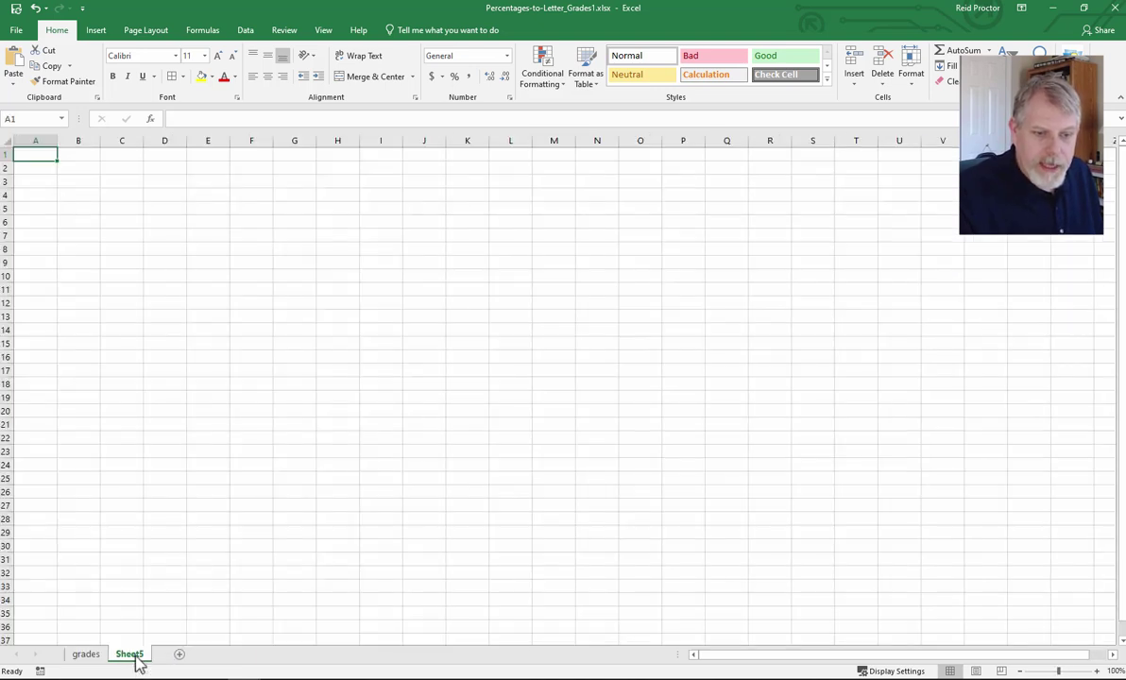
double_click(134, 655)
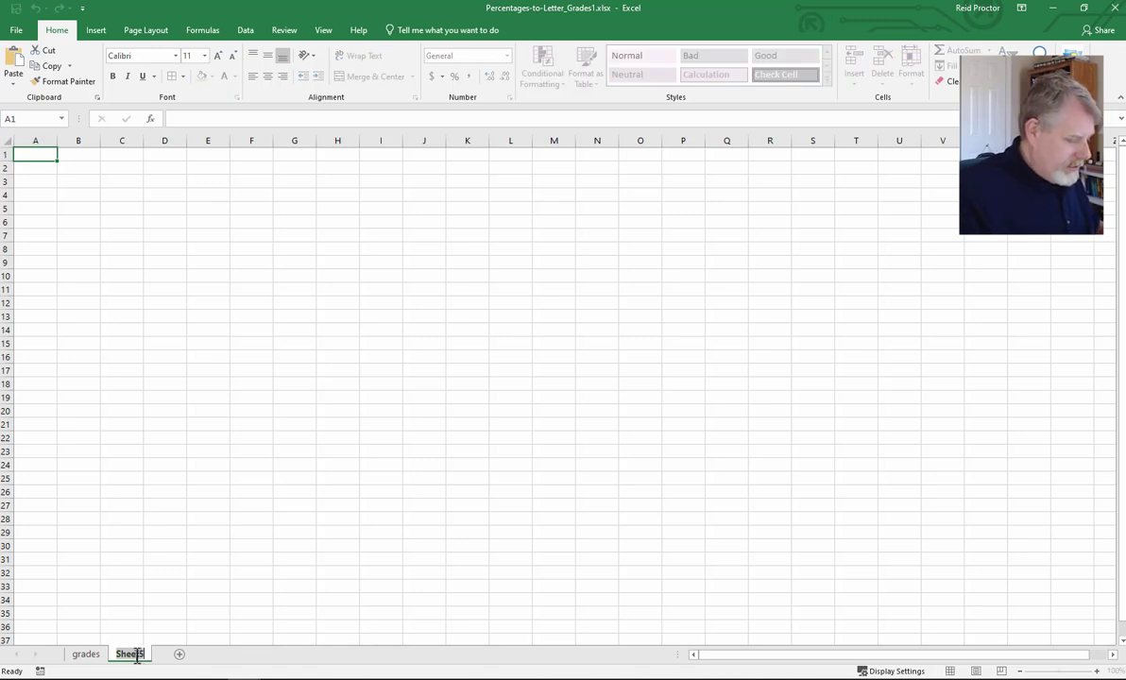
type("scale")
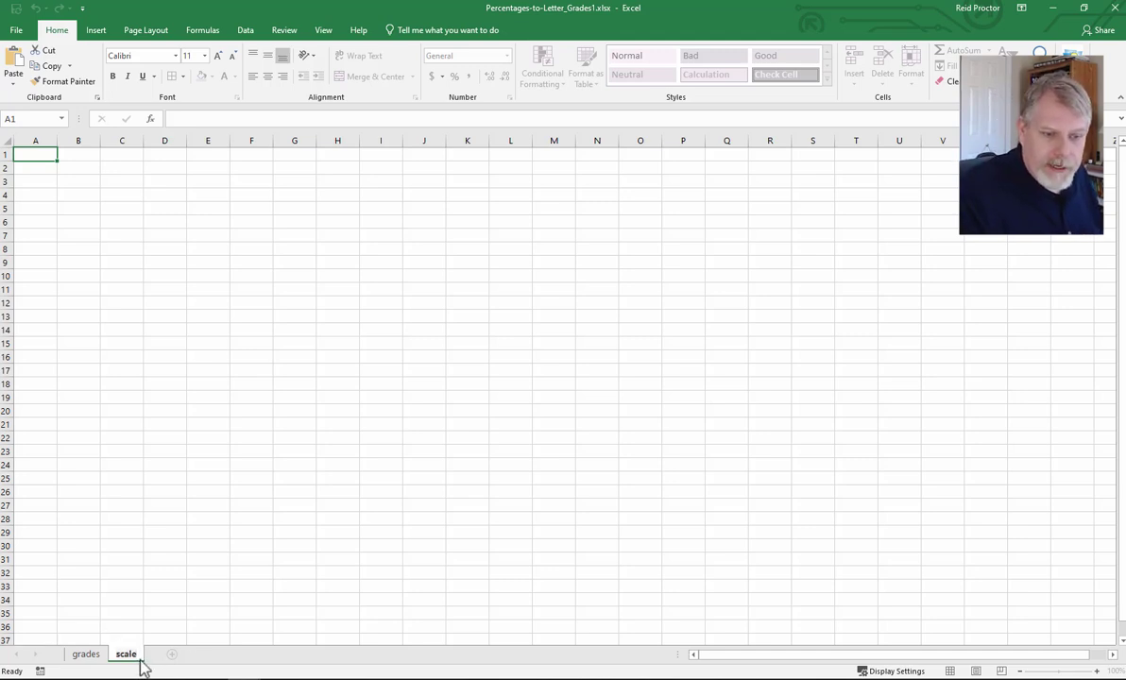
Copy the grading scale picture from the grades sheet and paste it at cell L10 of the scale sheet.
left_click(101, 659)
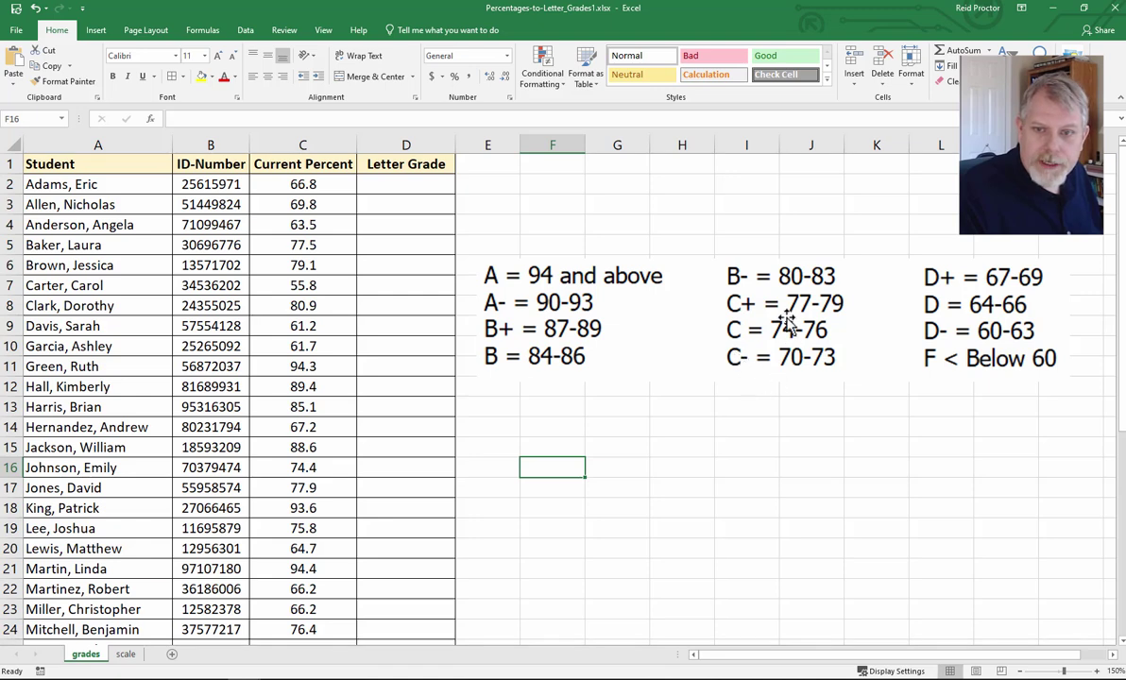
left_click(787, 326)
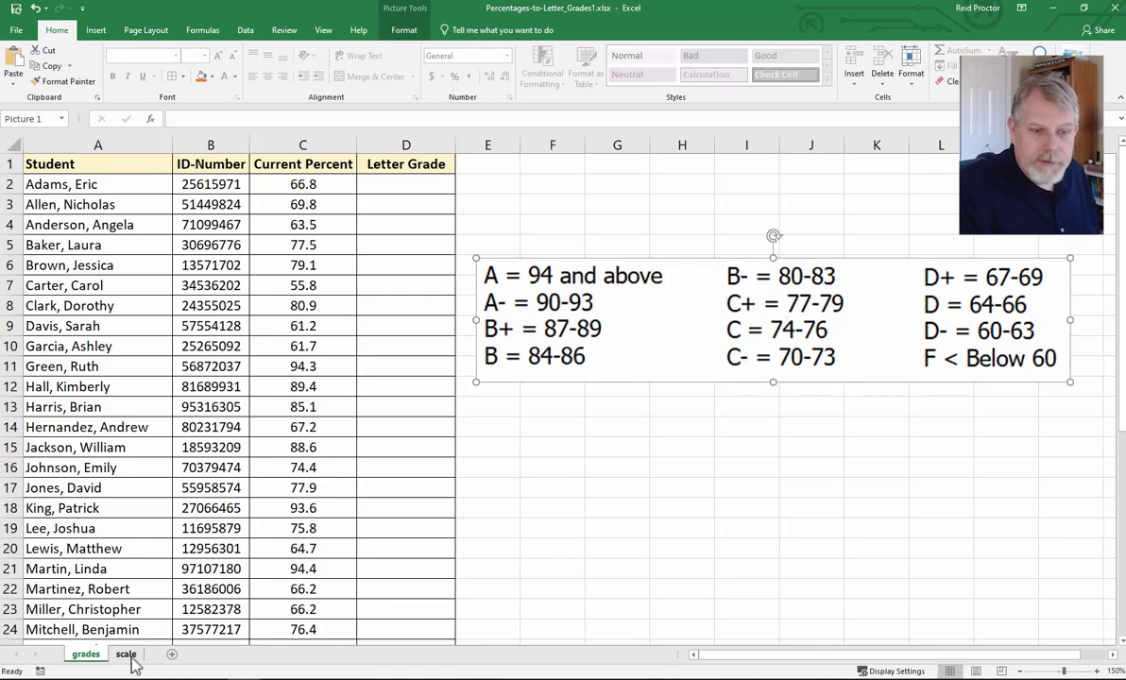
left_click(129, 656)
left_click(496, 280)
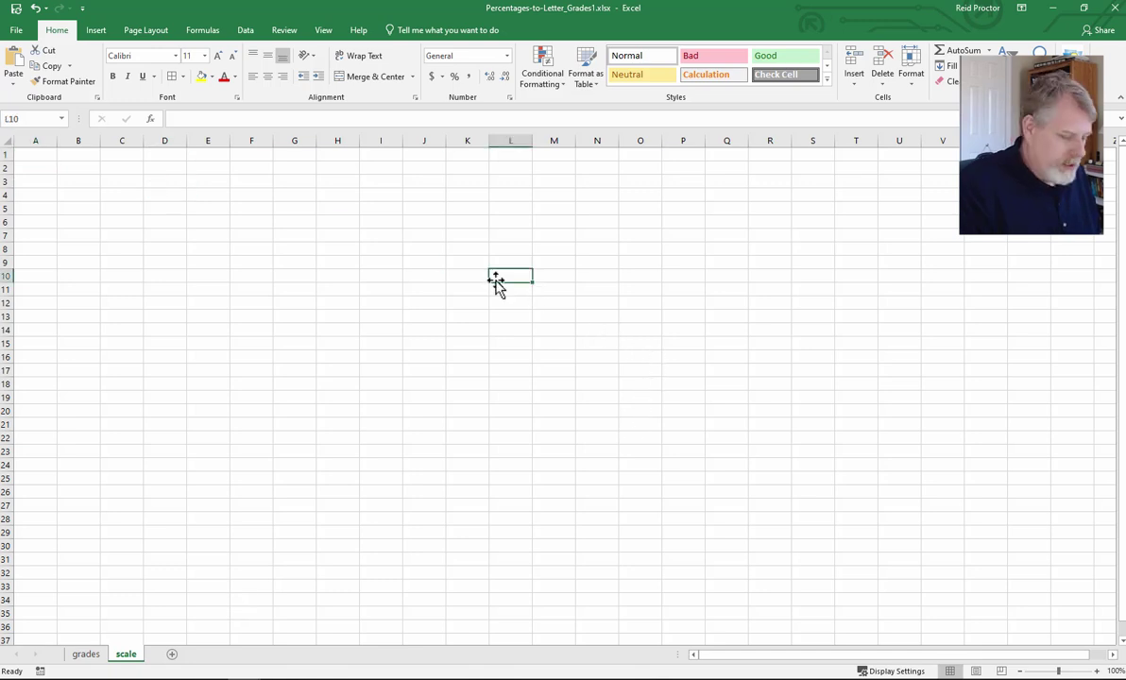
key("ctrl+v")
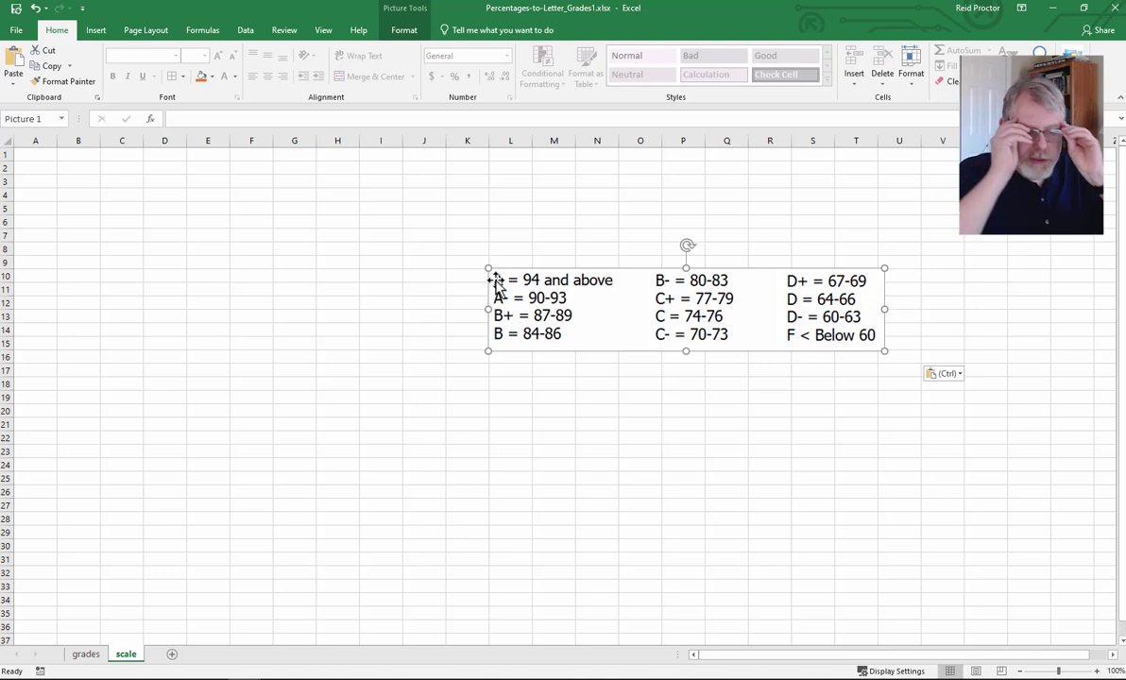
Enter the column headers Low in A1 and High in B1 of the scale sheet.
left_click(23, 157)
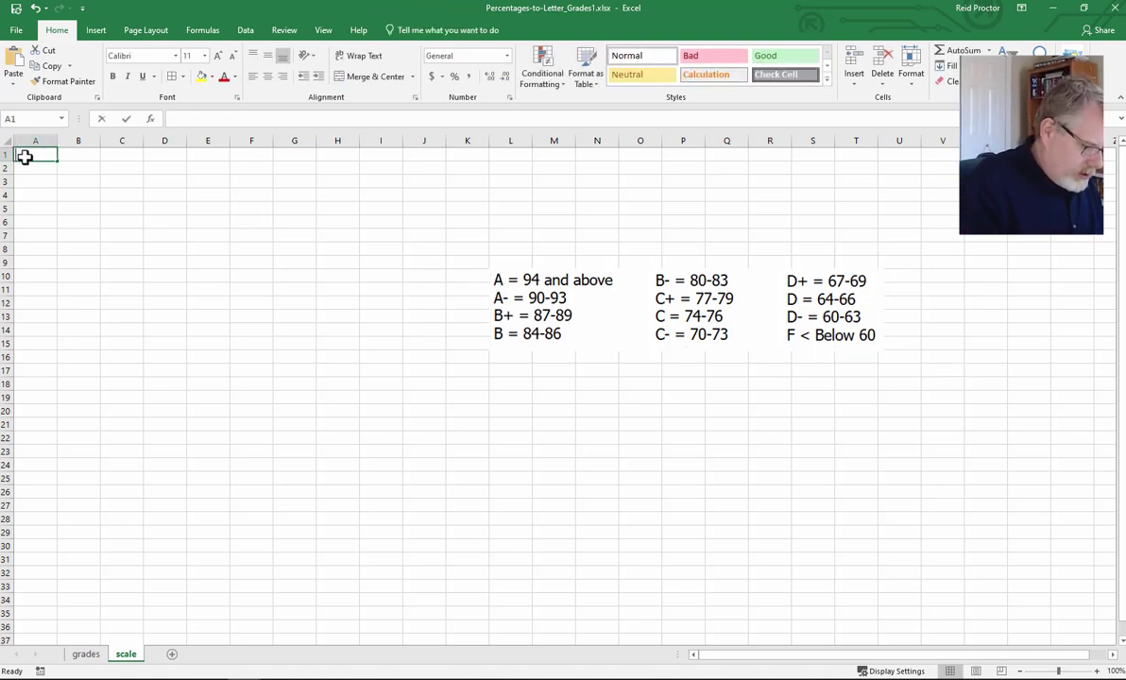
type("Low")
key("Tab")
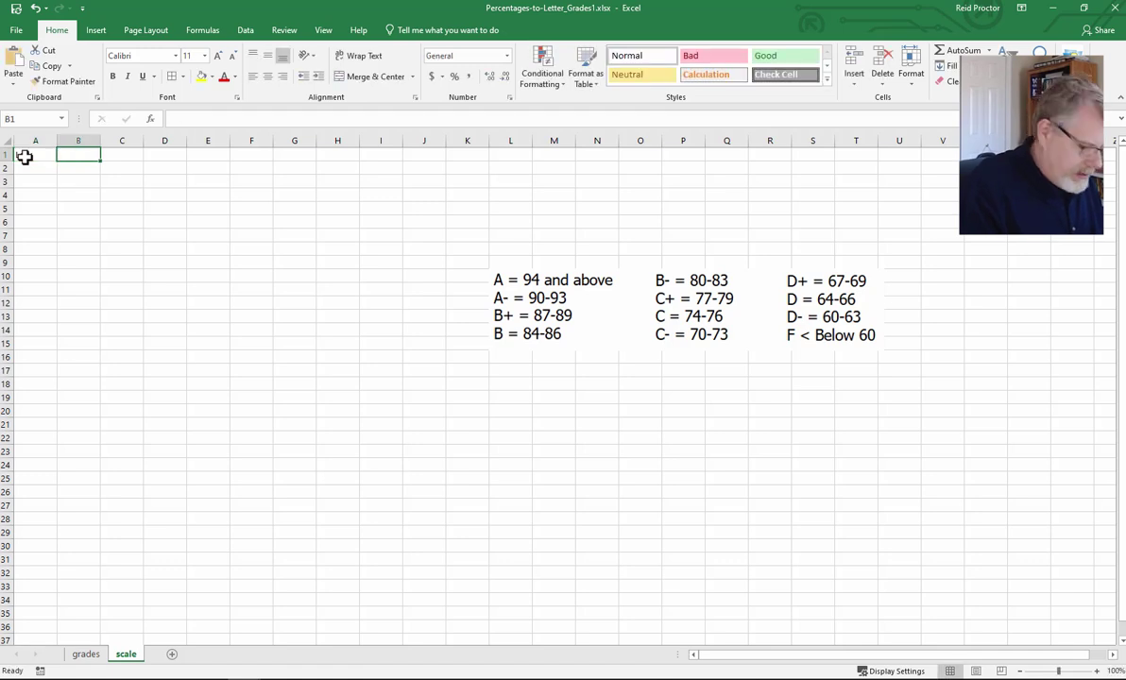
type("High")
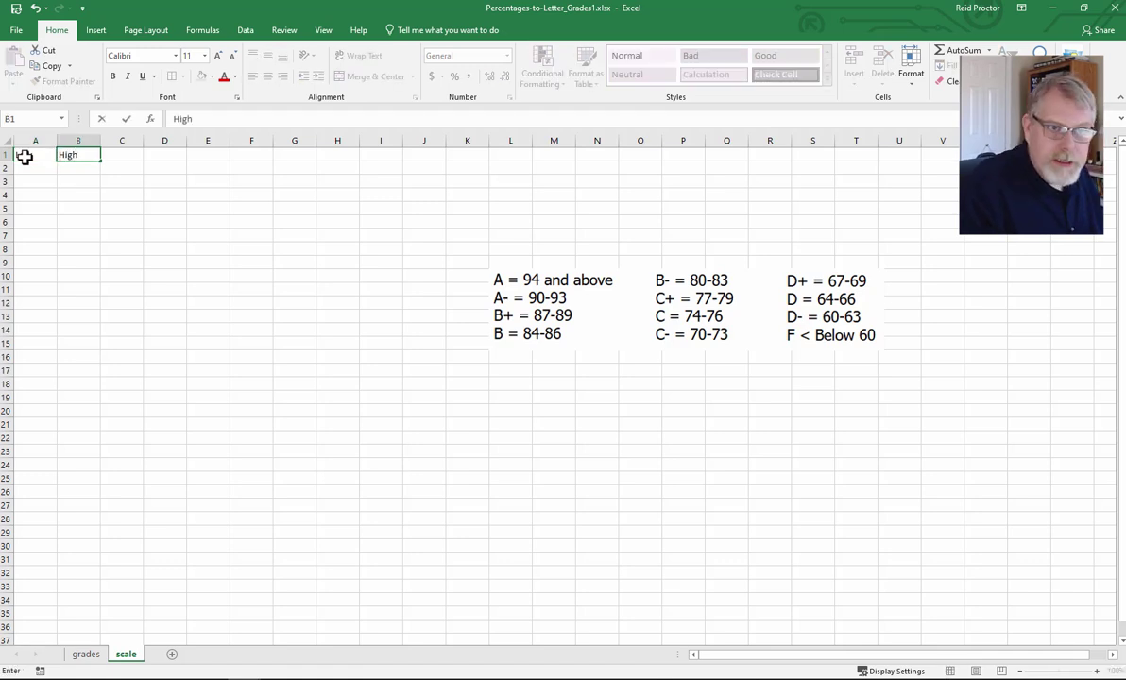
Enter the column header Letter Grade in C1, with both words capitalized.
left_click(126, 154)
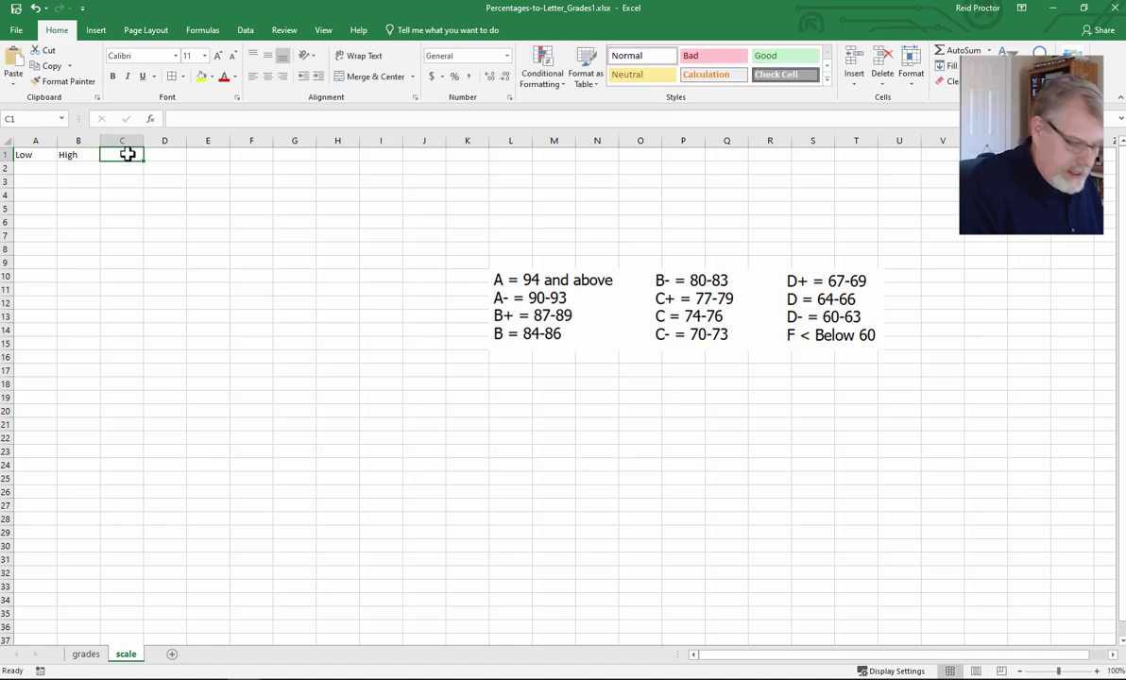
type("Letter")
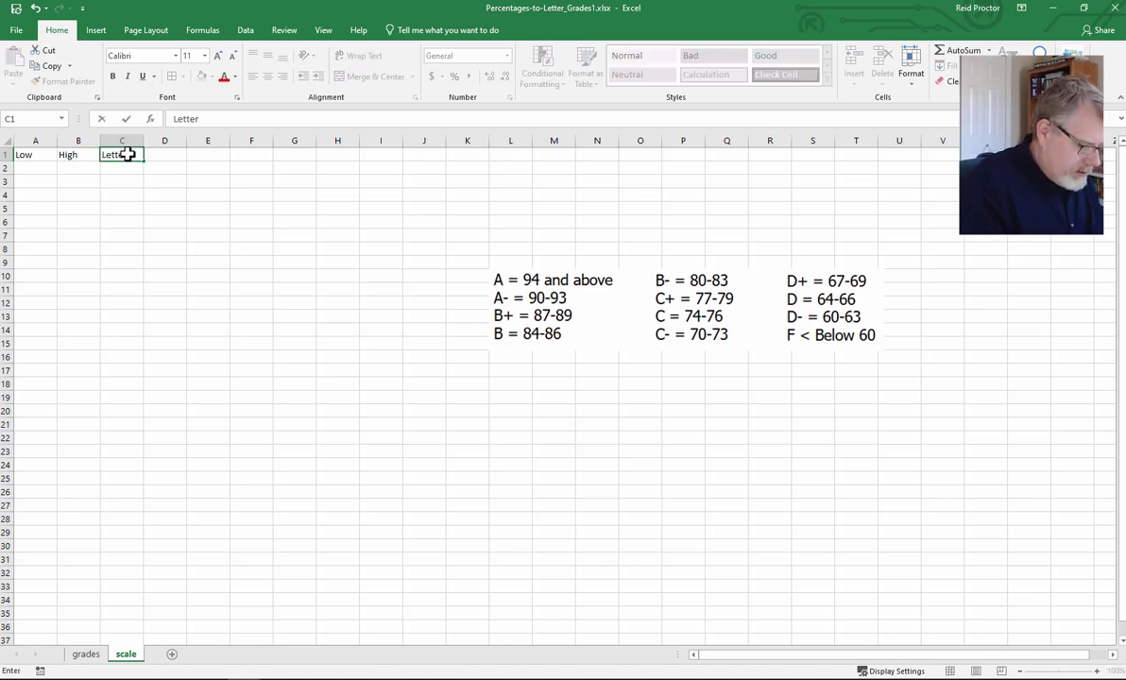
type(" grade")
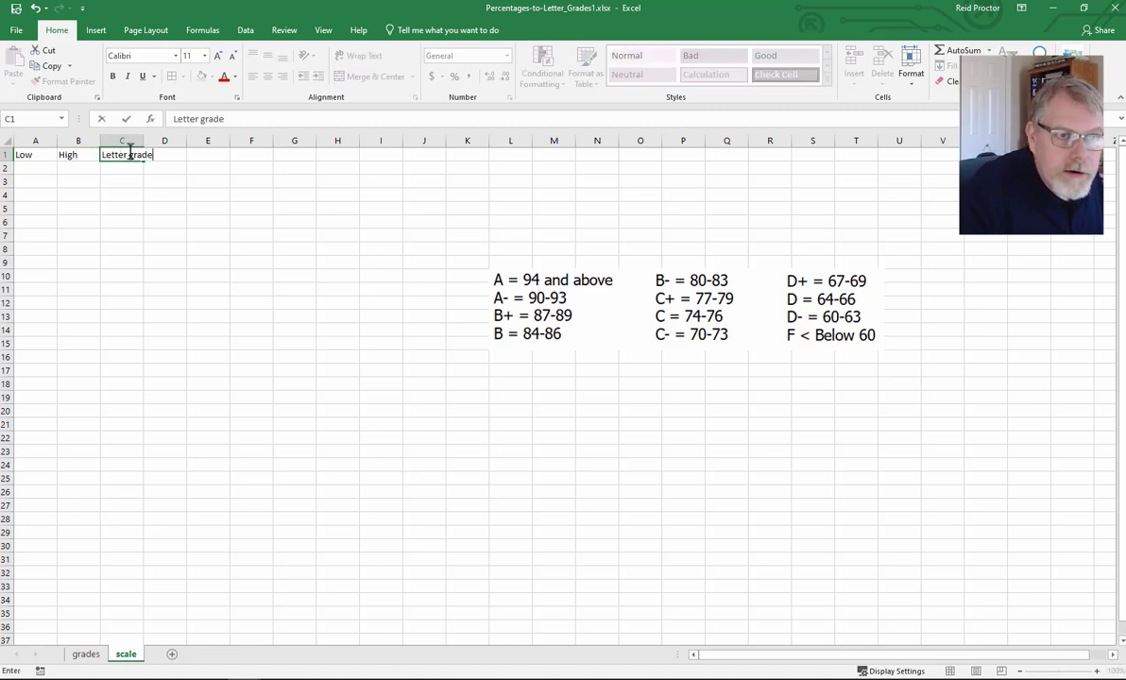
left_click(138, 157)
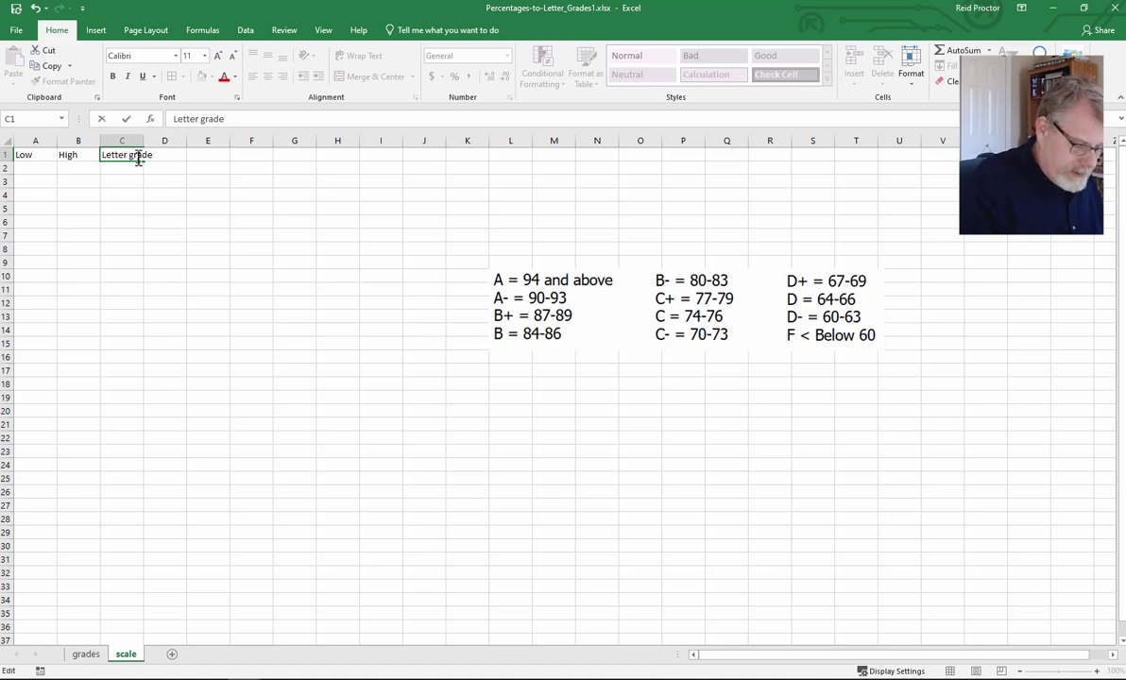
key("BackSpace")
key("BackSpace")
type("G")
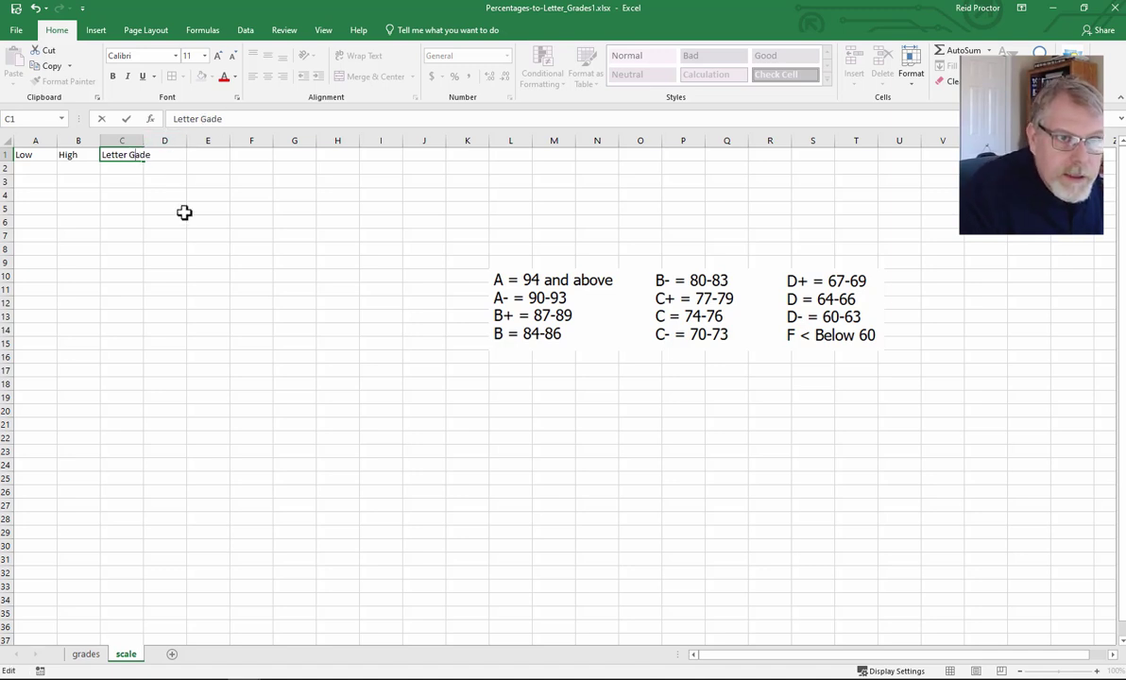
type("r")
left_click(171, 206)
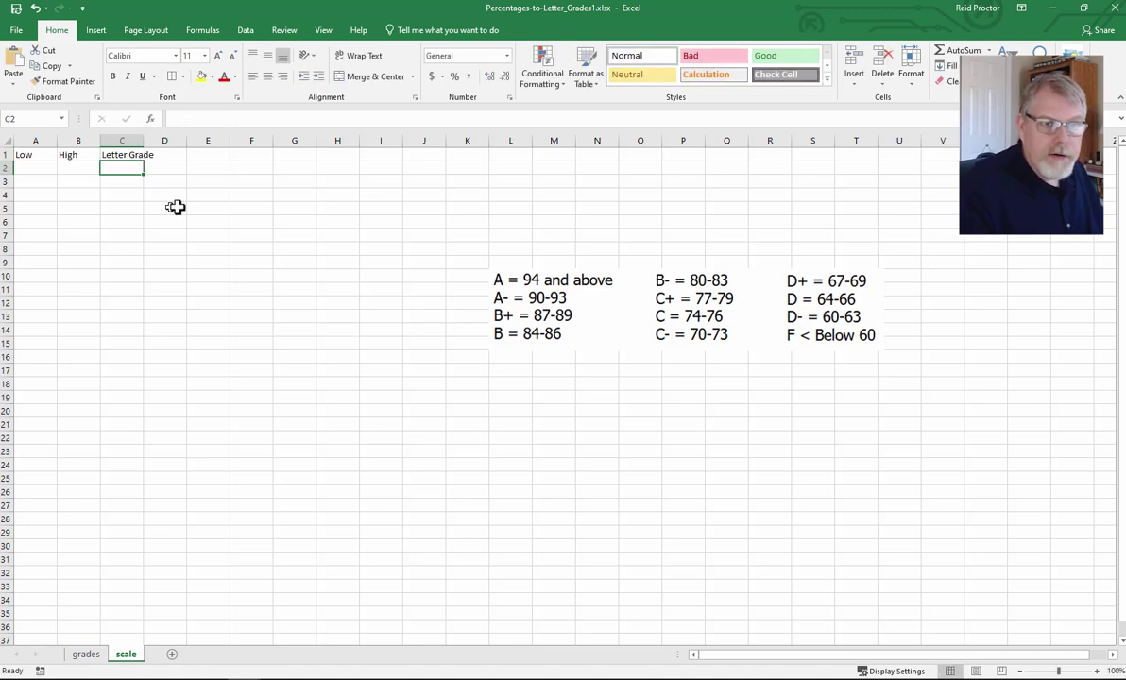
Center the contents of columns A to C and widen the three columns.
mouse_move(33, 140)
left_mouse_down()
mouse_move(186, 140)
mouse_move(35, 140)
left_mouse_up()
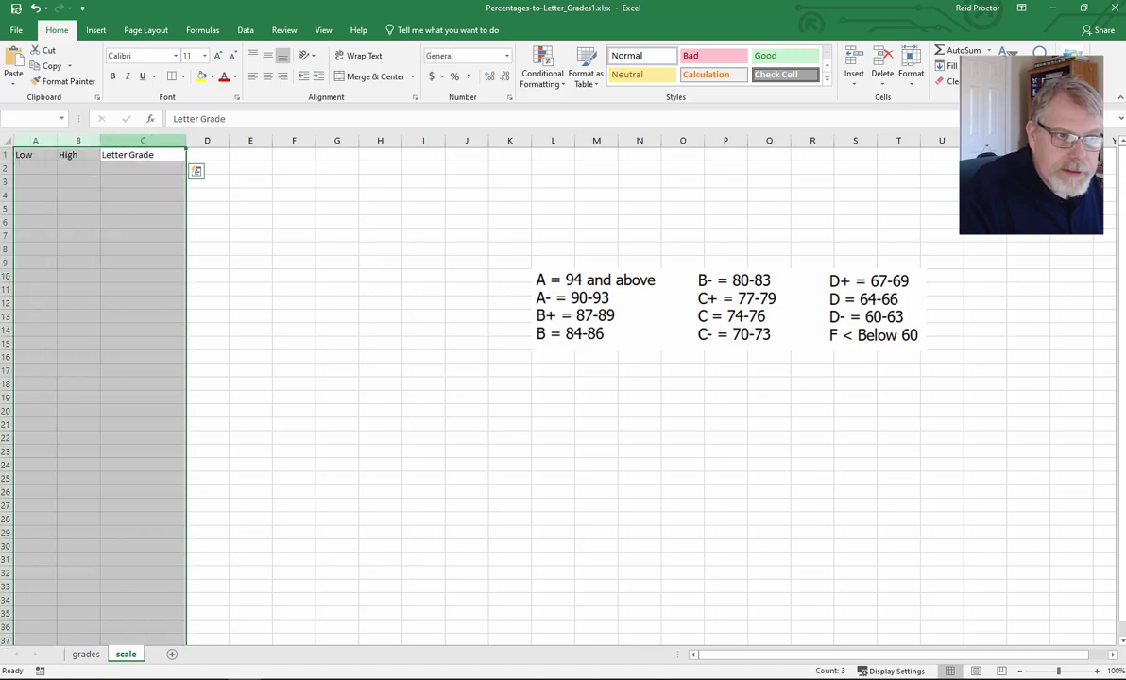
left_click(267, 75)
left_click(250, 189)
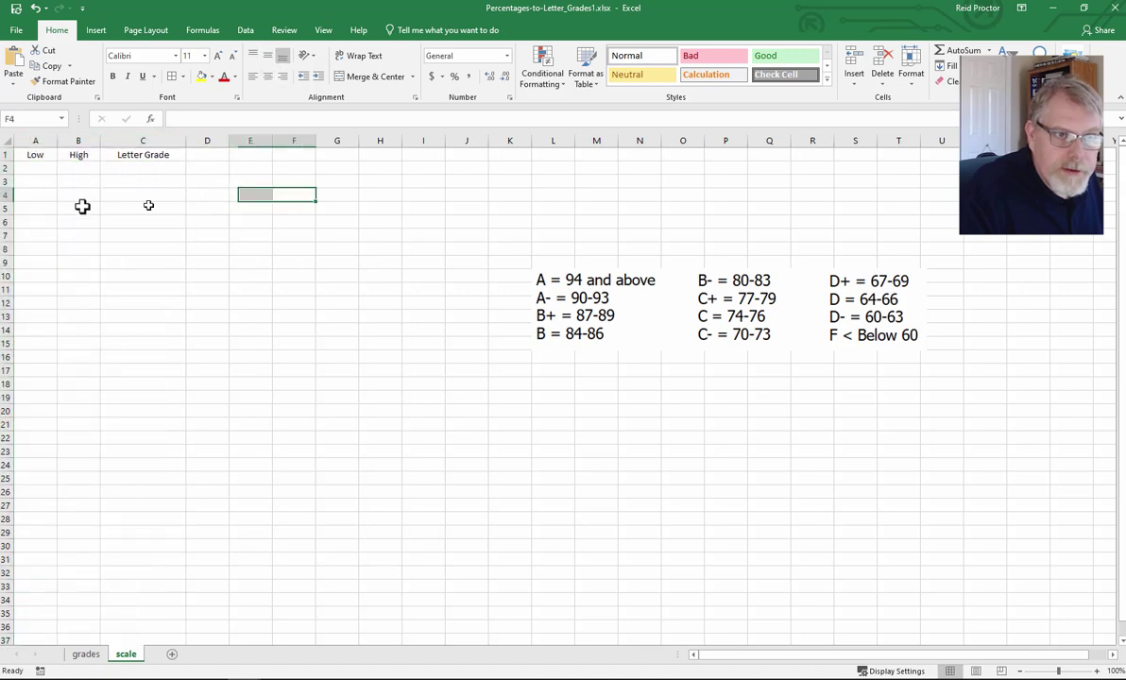
left_click_drag(43, 136, 125, 139)
Fill row 2 of the scale table with low 60, high 63 and letter grade D-.
left_click(55, 166)
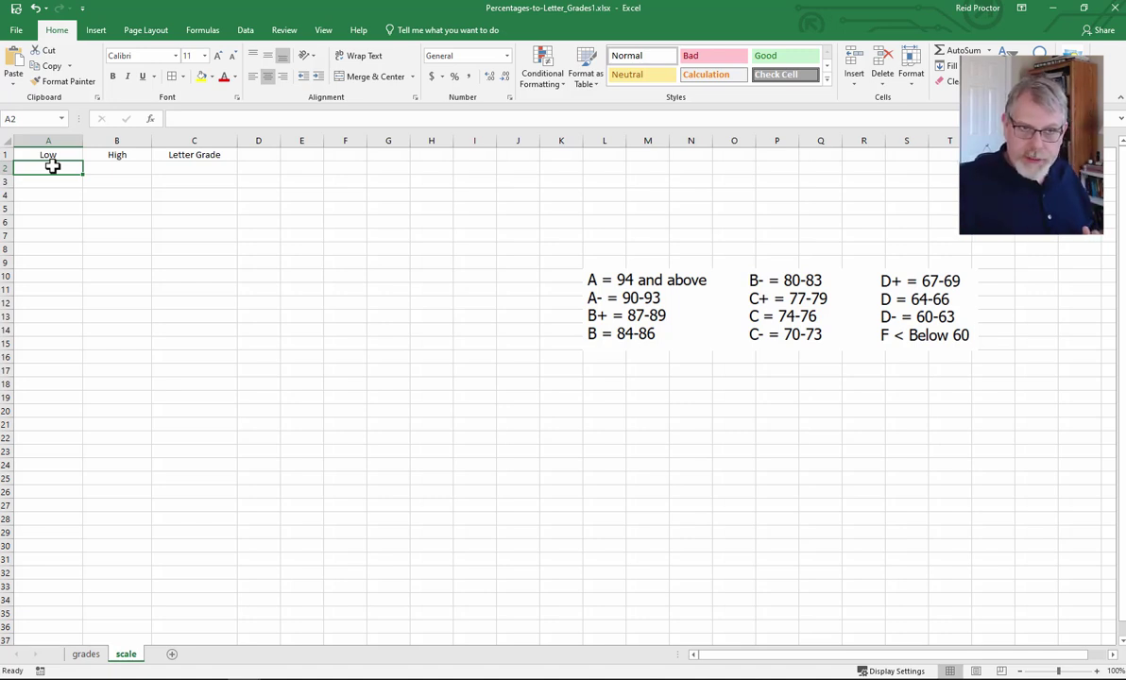
type("60")
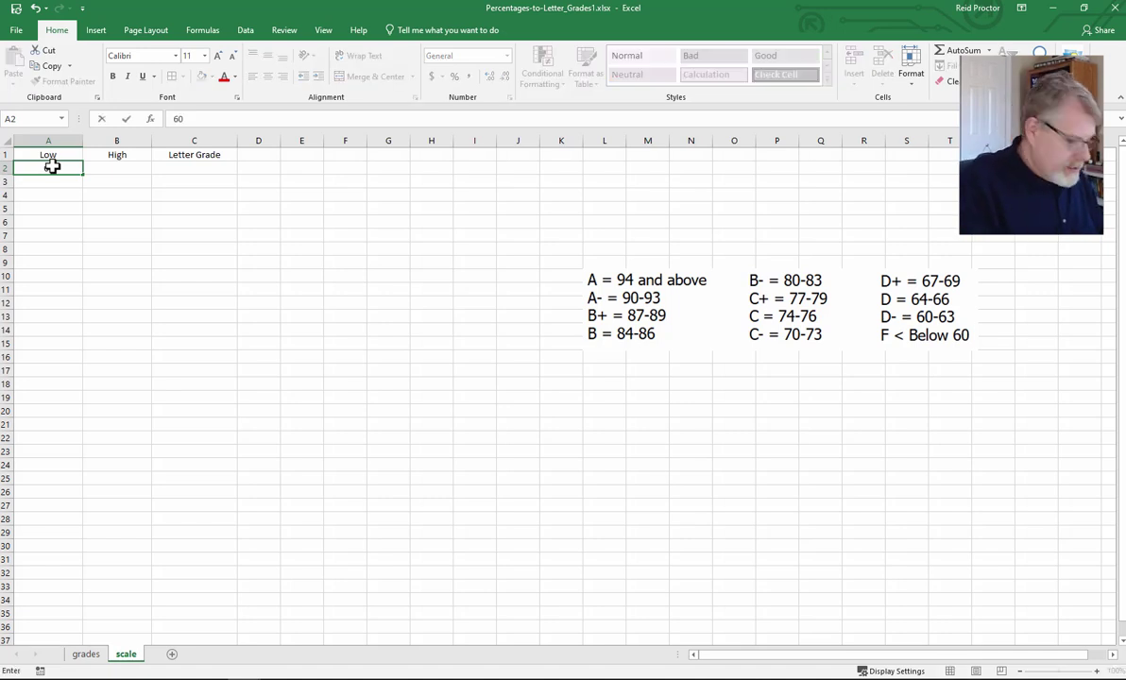
key("Tab")
type("63")
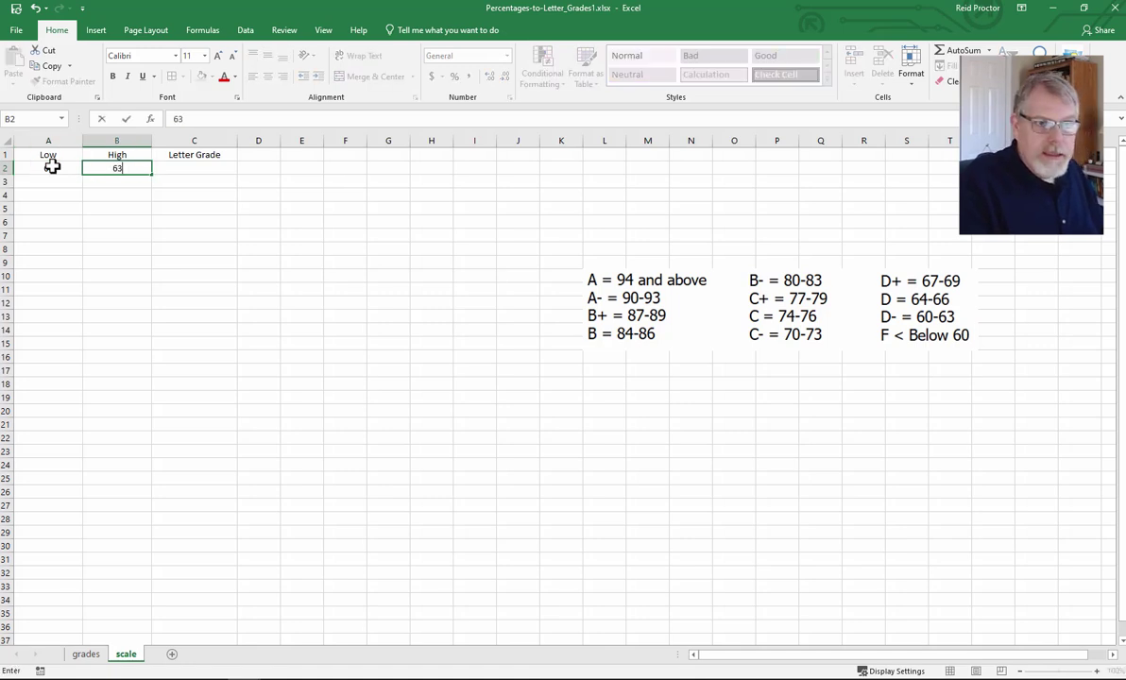
key("Tab")
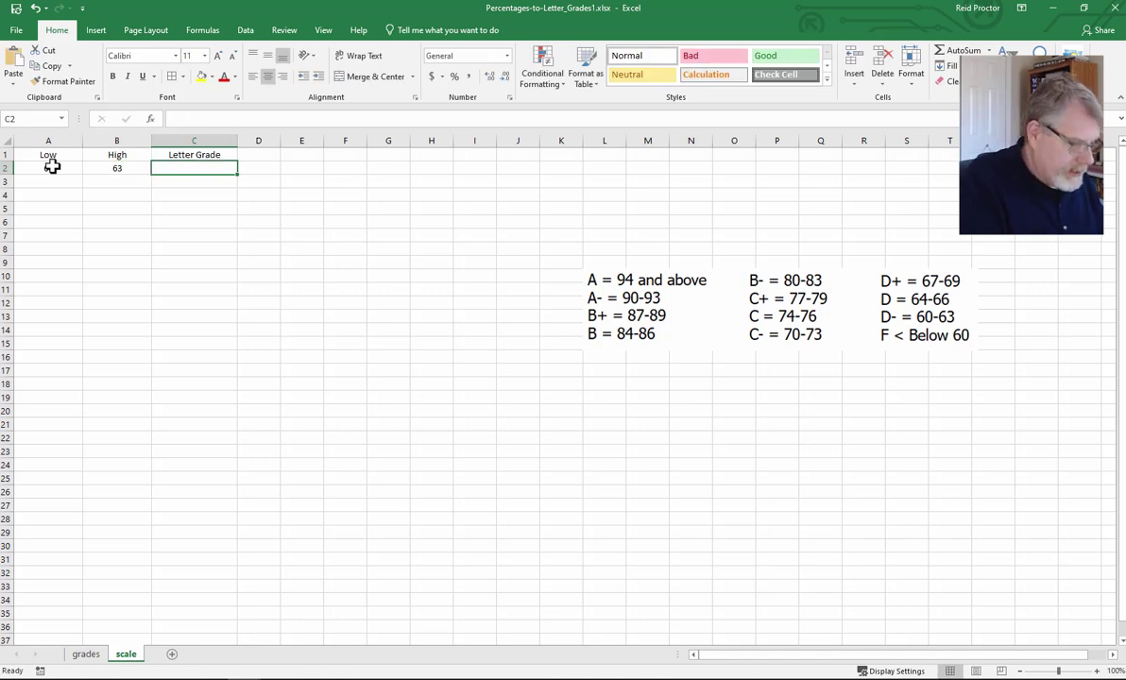
type("D-")
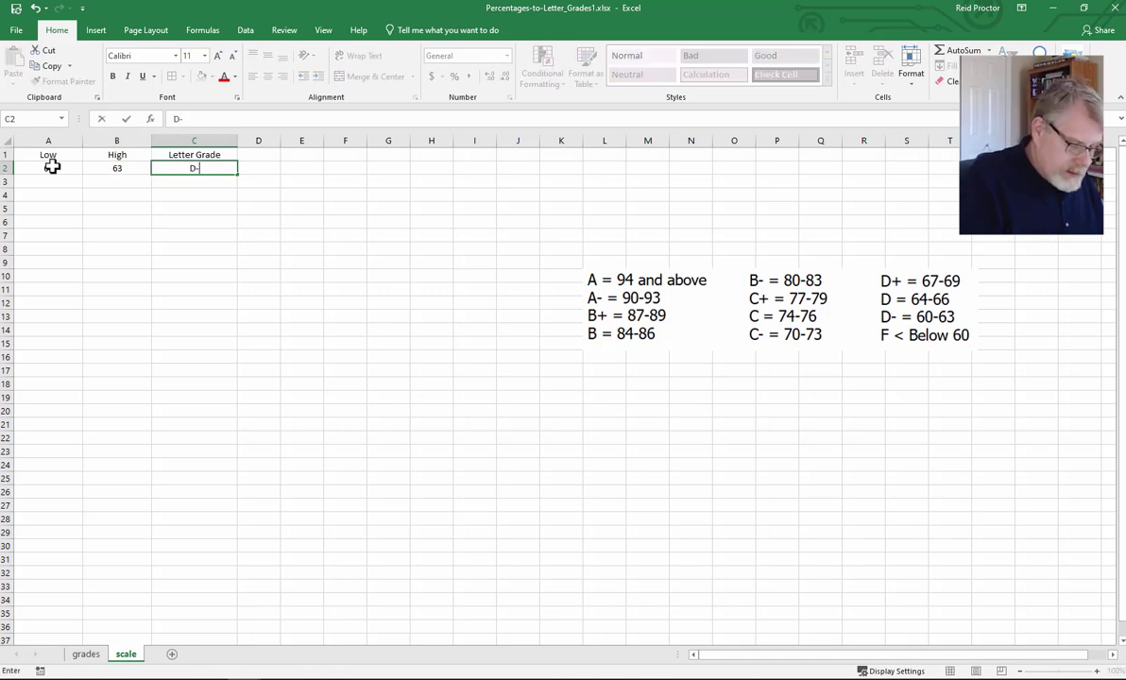
key("Return")
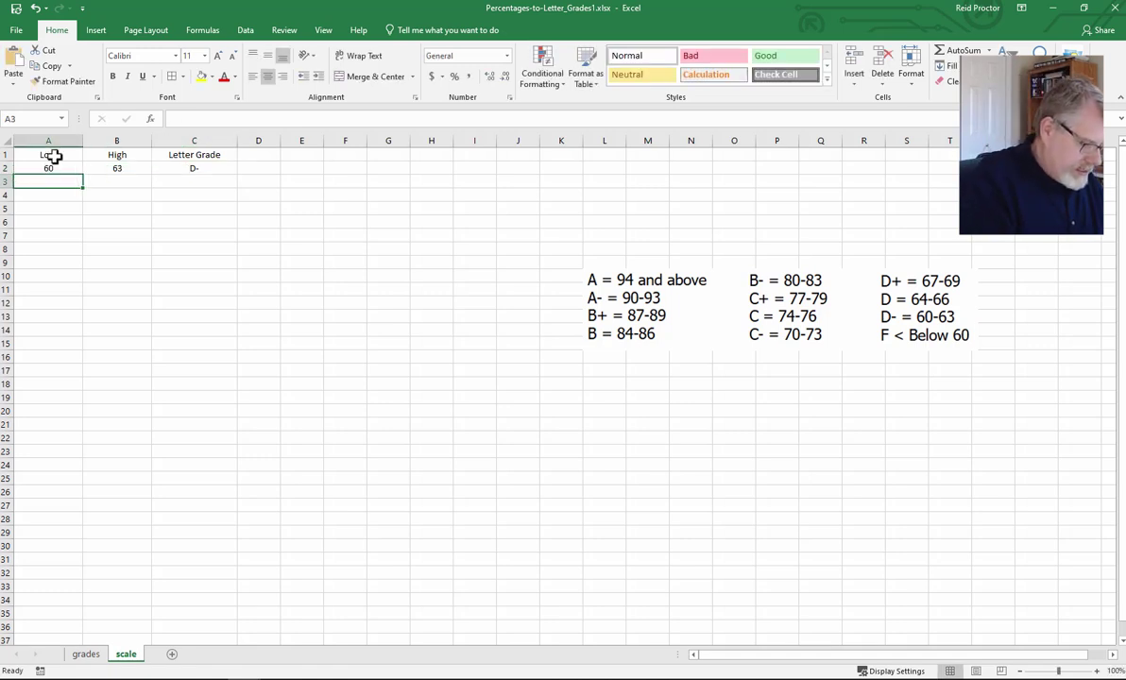
Fill row 3 of the scale table with low 64, high 66 and letter grade D.
type("64")
key("Tab")
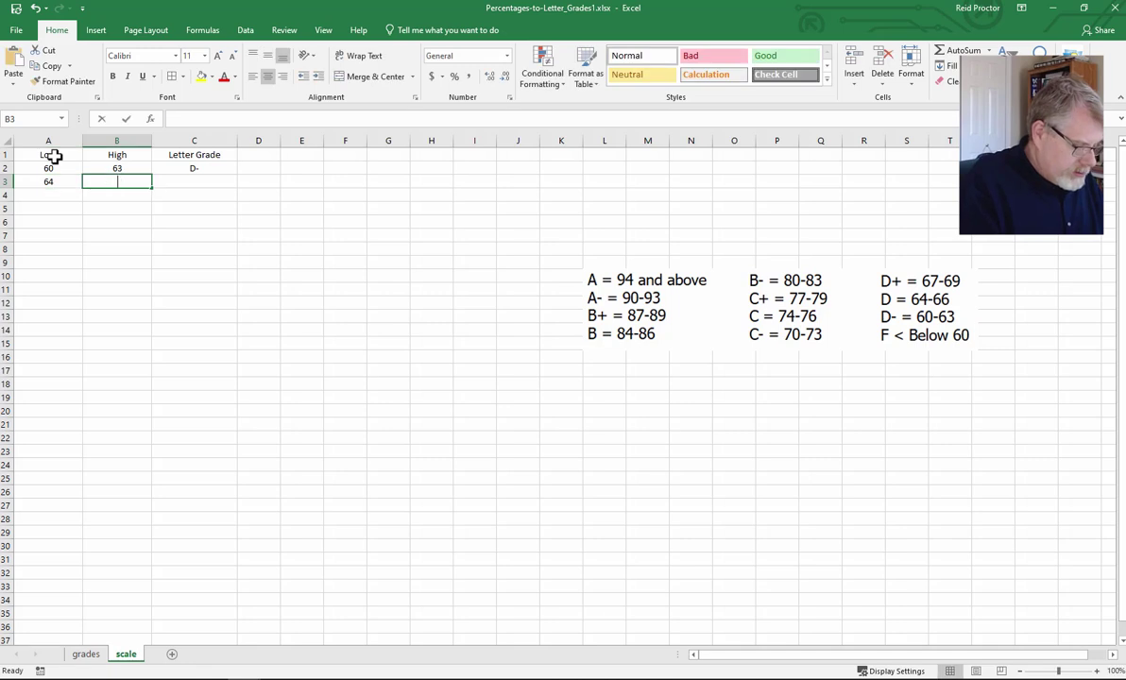
type("66")
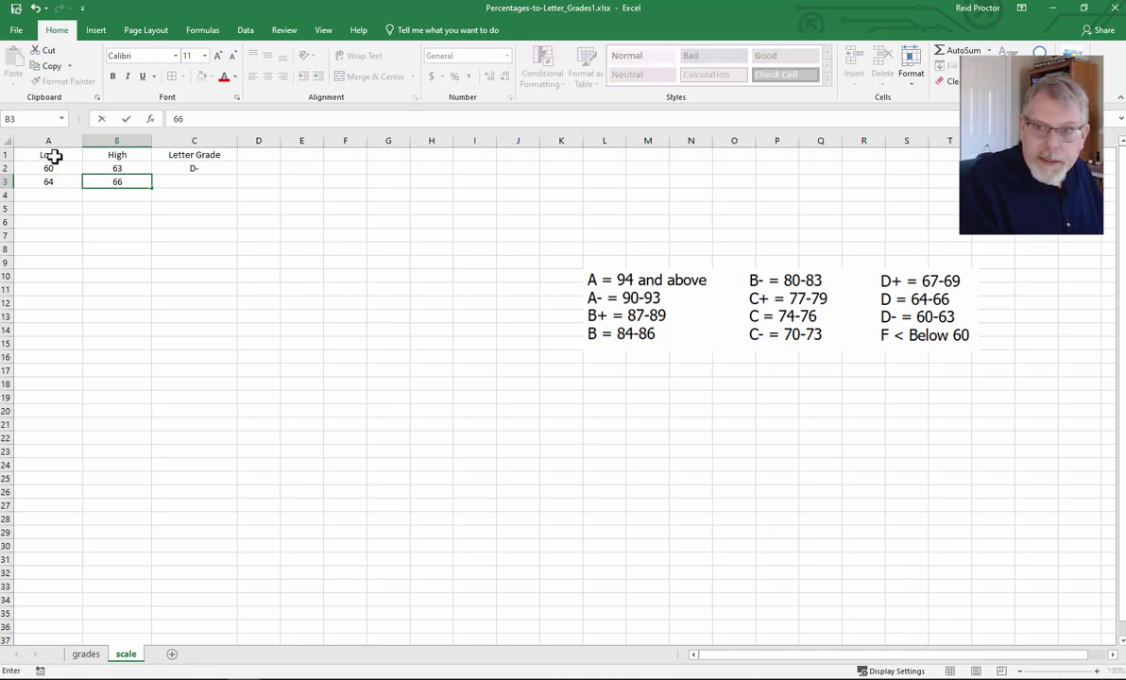
key("Tab")
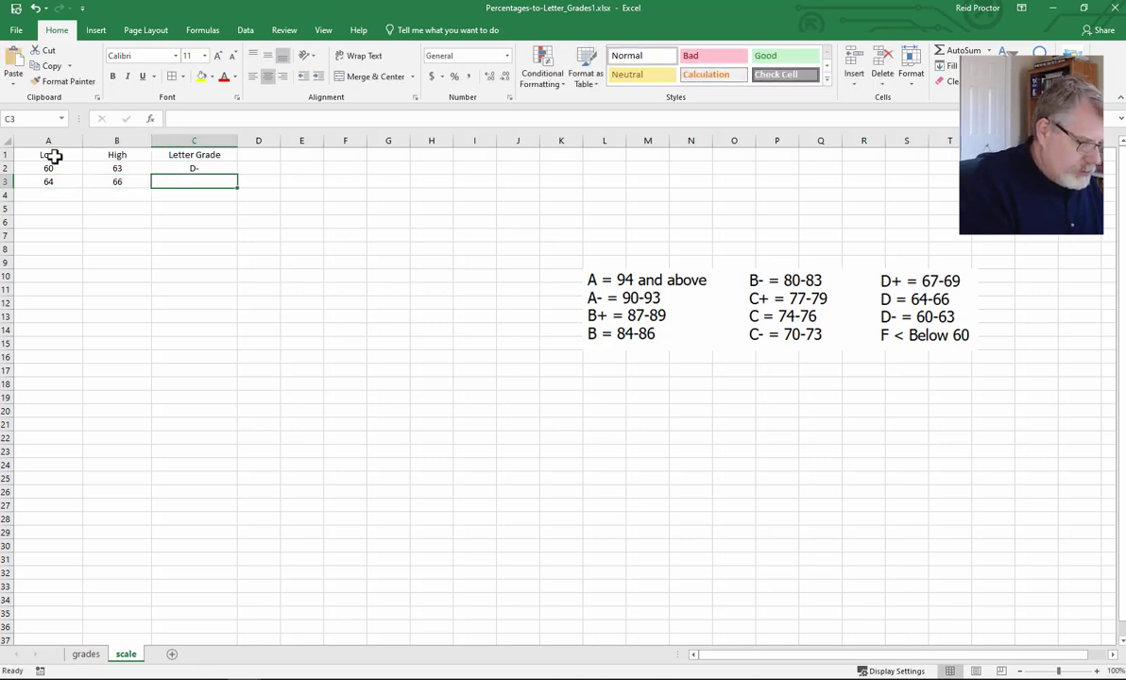
type("D-")
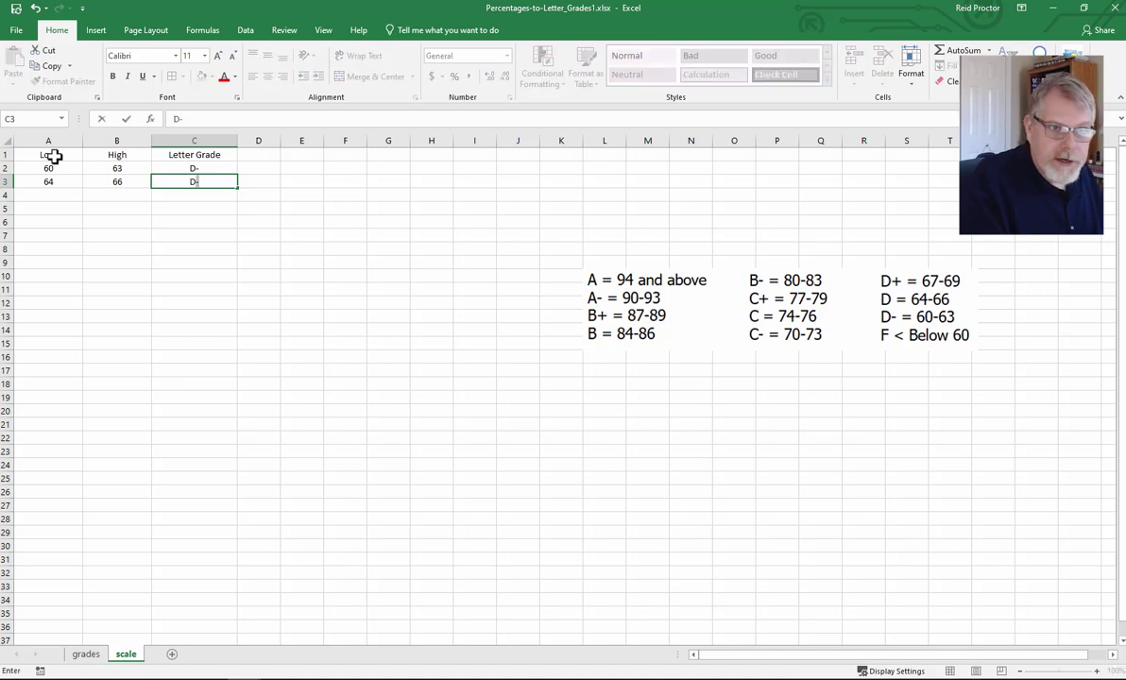
key("BackSpace")
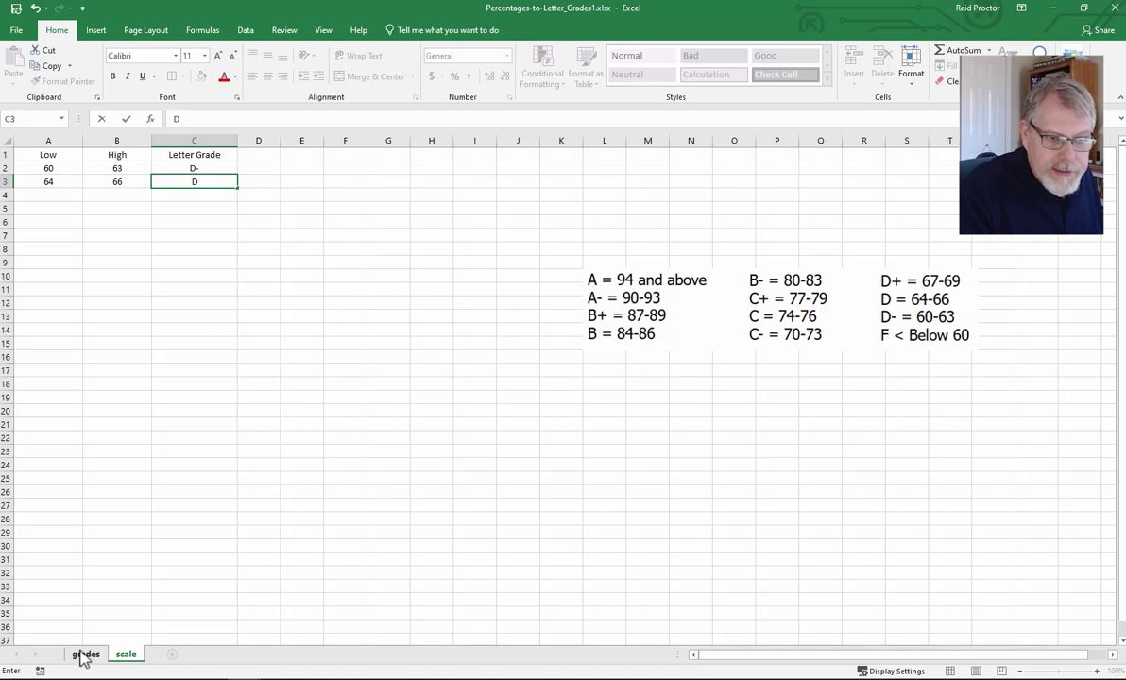
Move the grading scale picture closer to the table and check the percentages on the grades sheet.
left_click_drag(753, 297, 524, 266)
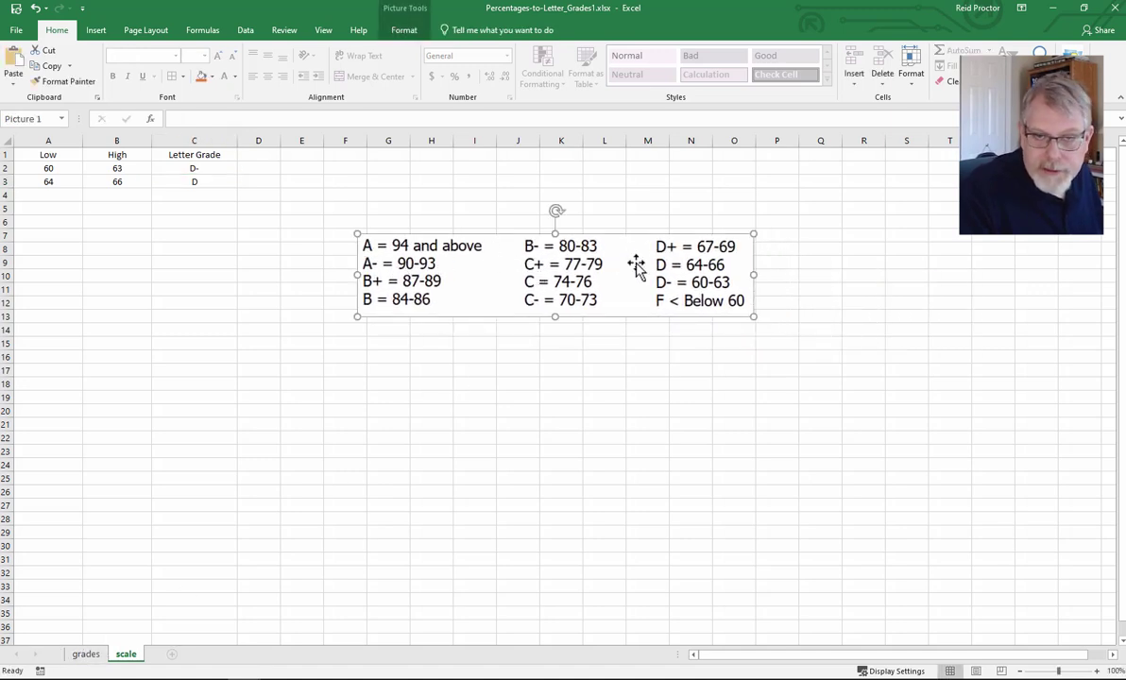
left_click_drag(636, 268, 649, 266)
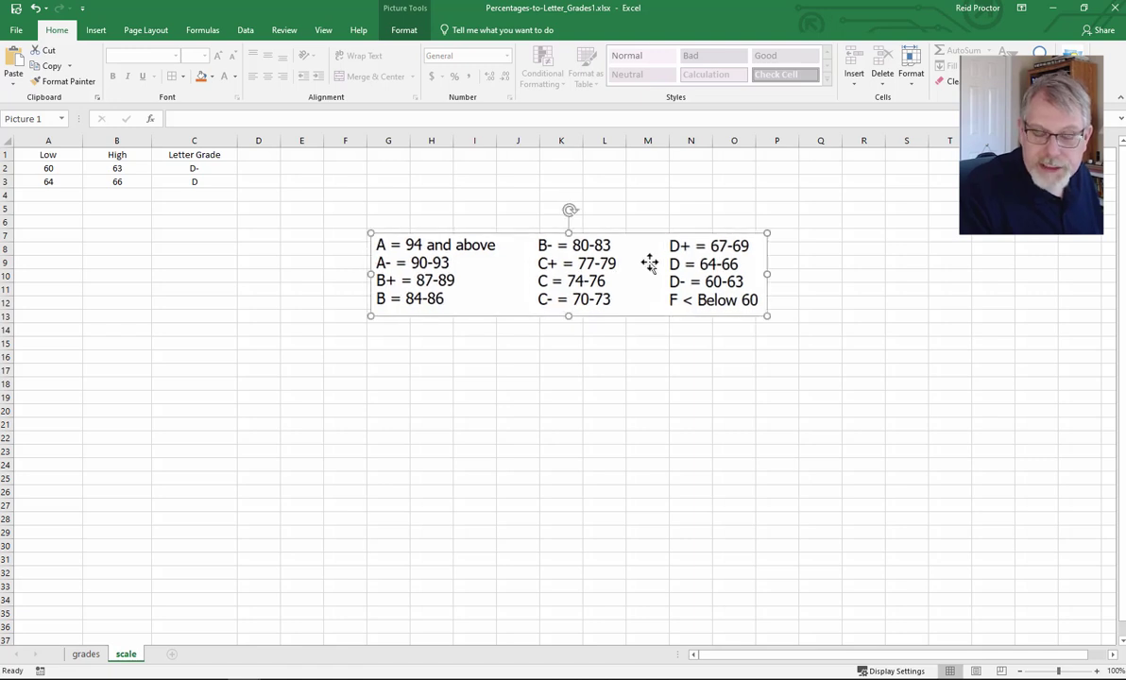
left_click(83, 654)
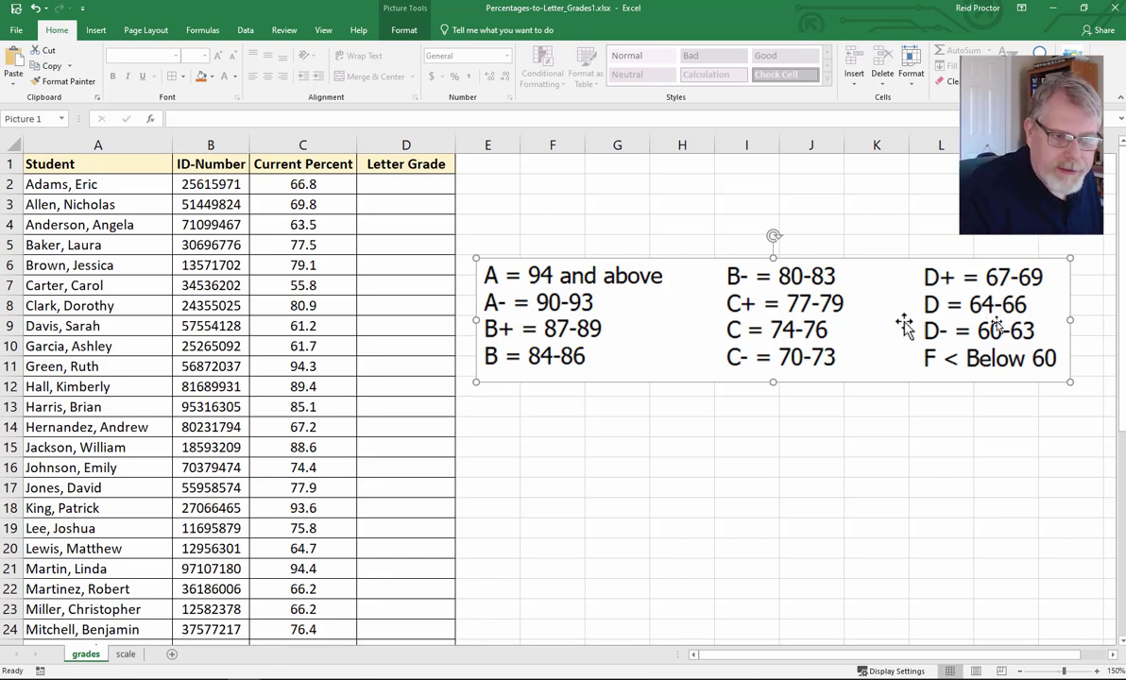
left_click(126, 655)
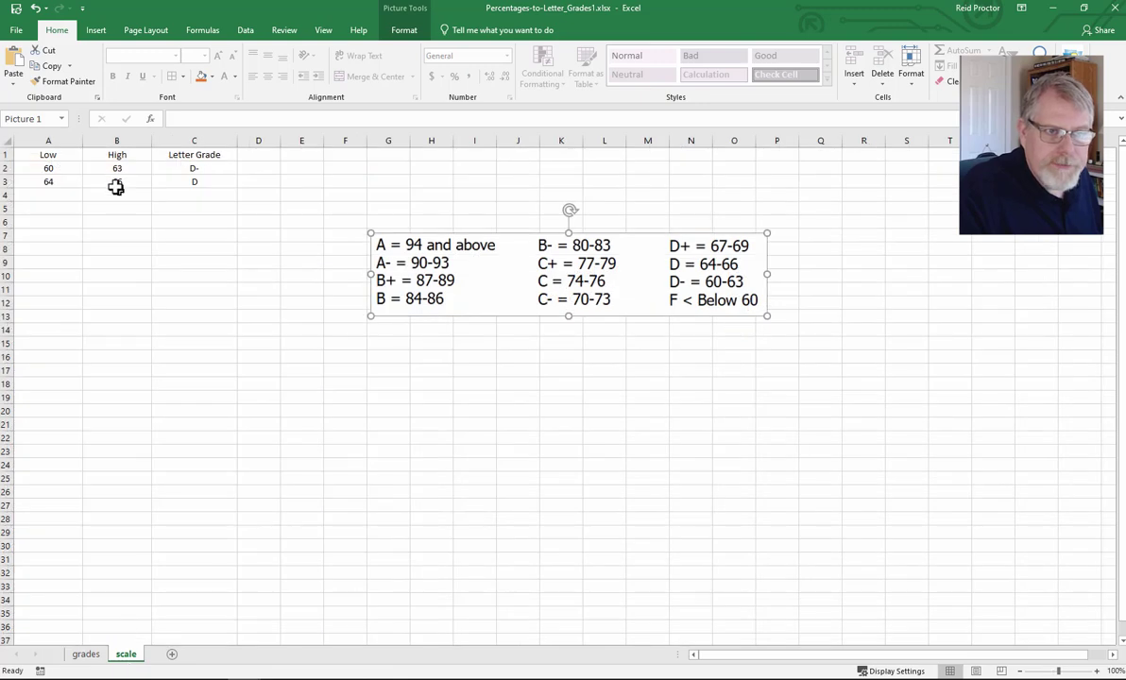
Set the low limits on the scale sheet to 59.5 for D- and 63.5 for D.
left_click(50, 170)
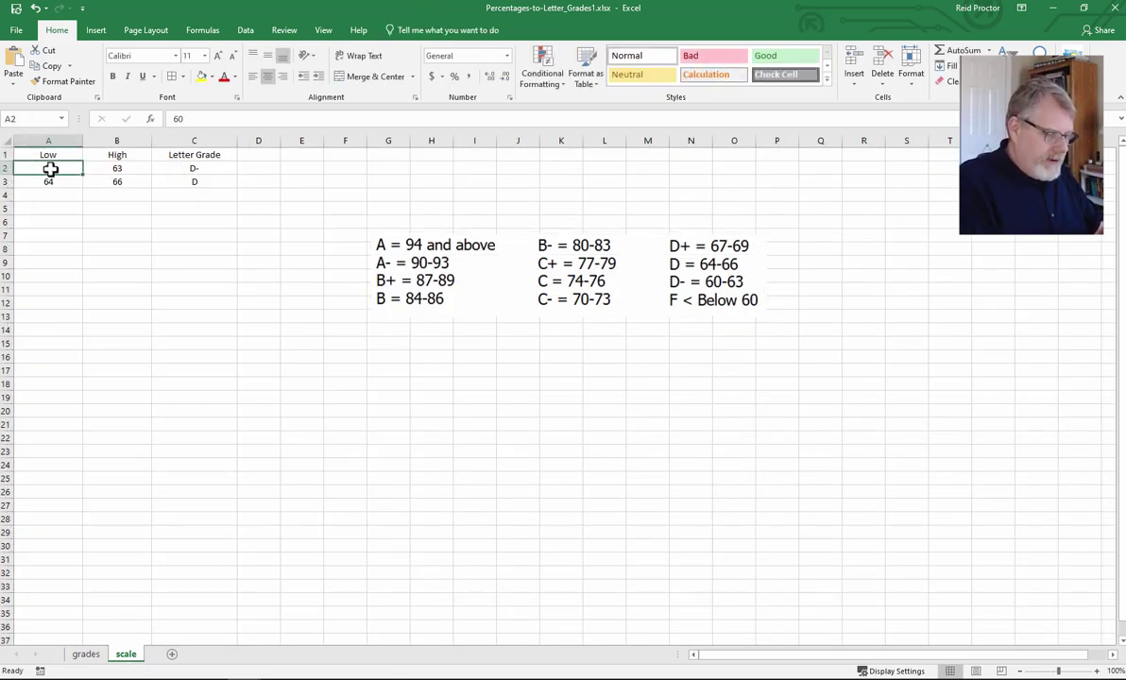
type("59.5")
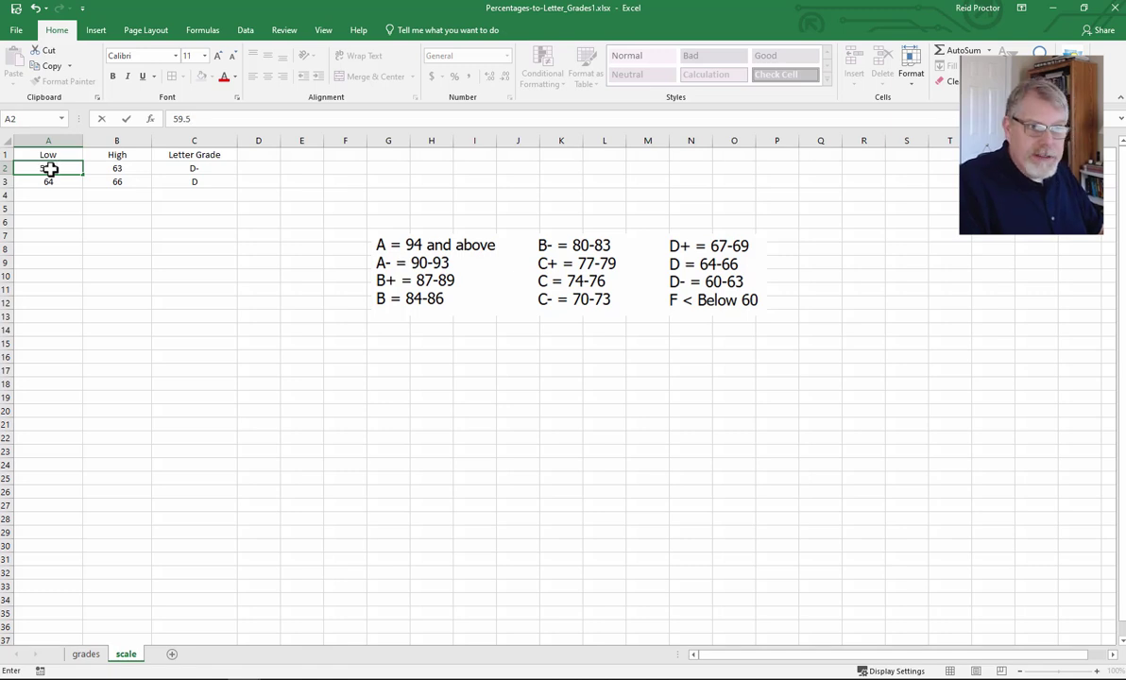
key("Return")
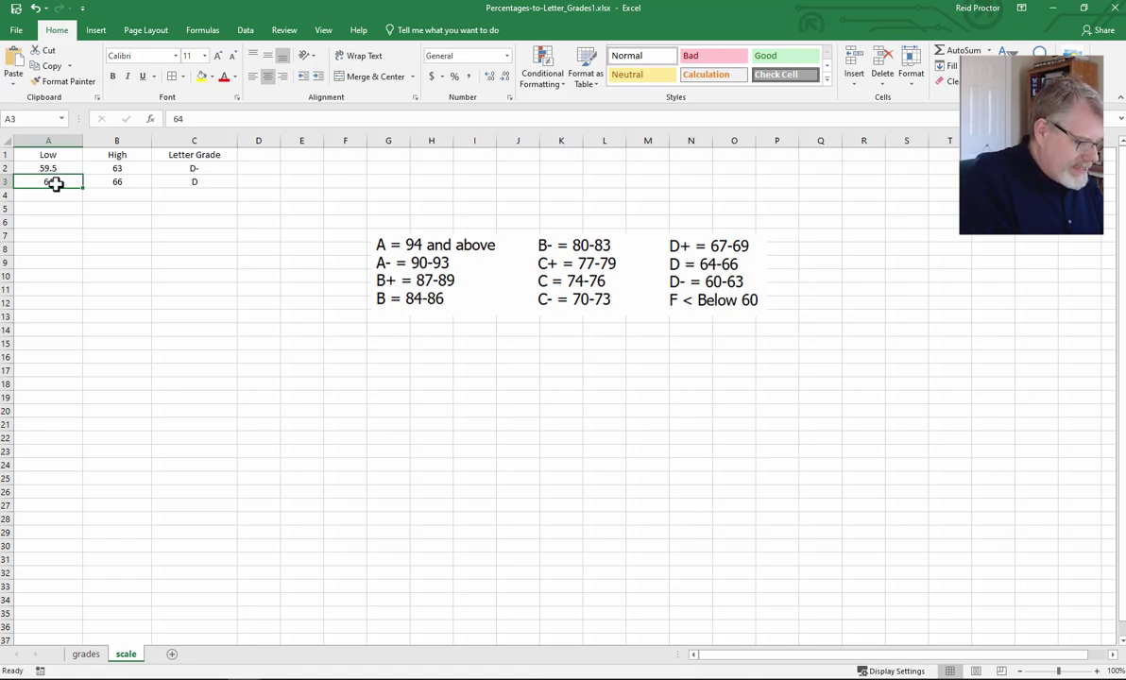
type("63.5")
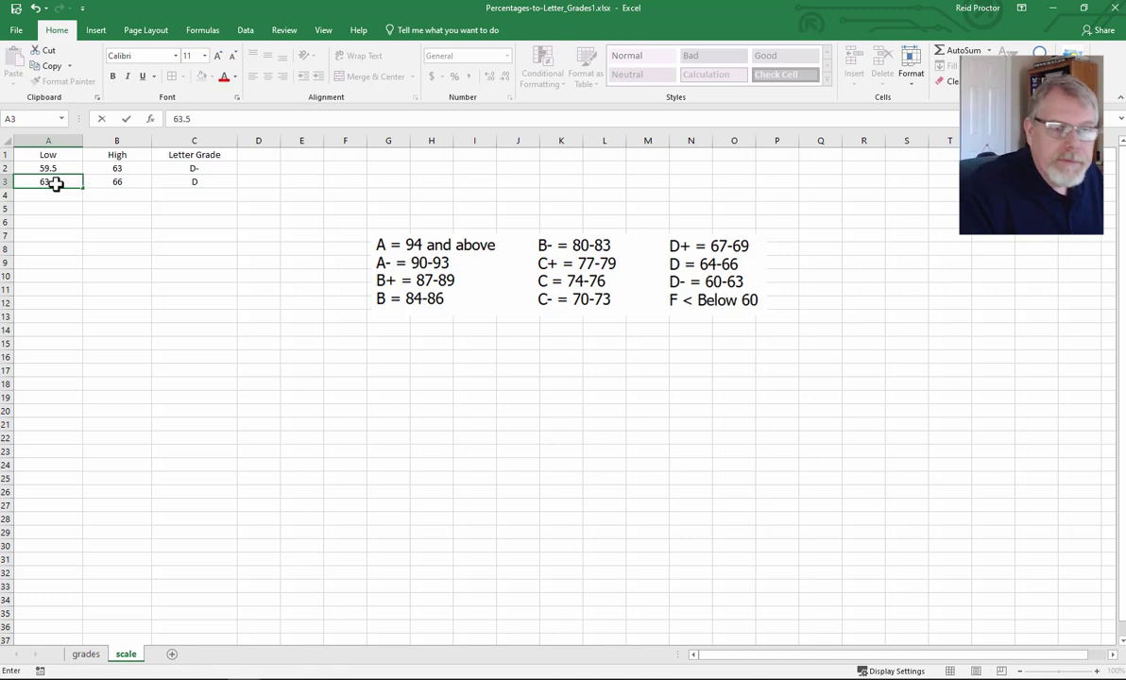
Fill row 4 of the scale table with low 66.5, high 69 and letter grade D+.
left_click(55, 194)
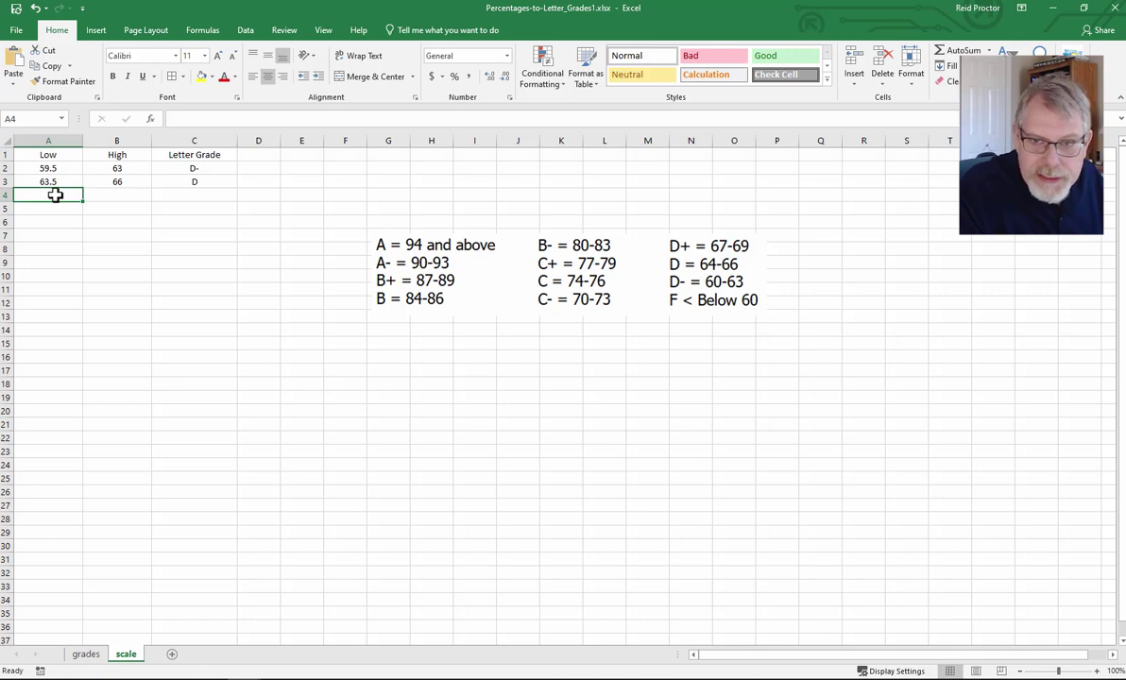
type("66")
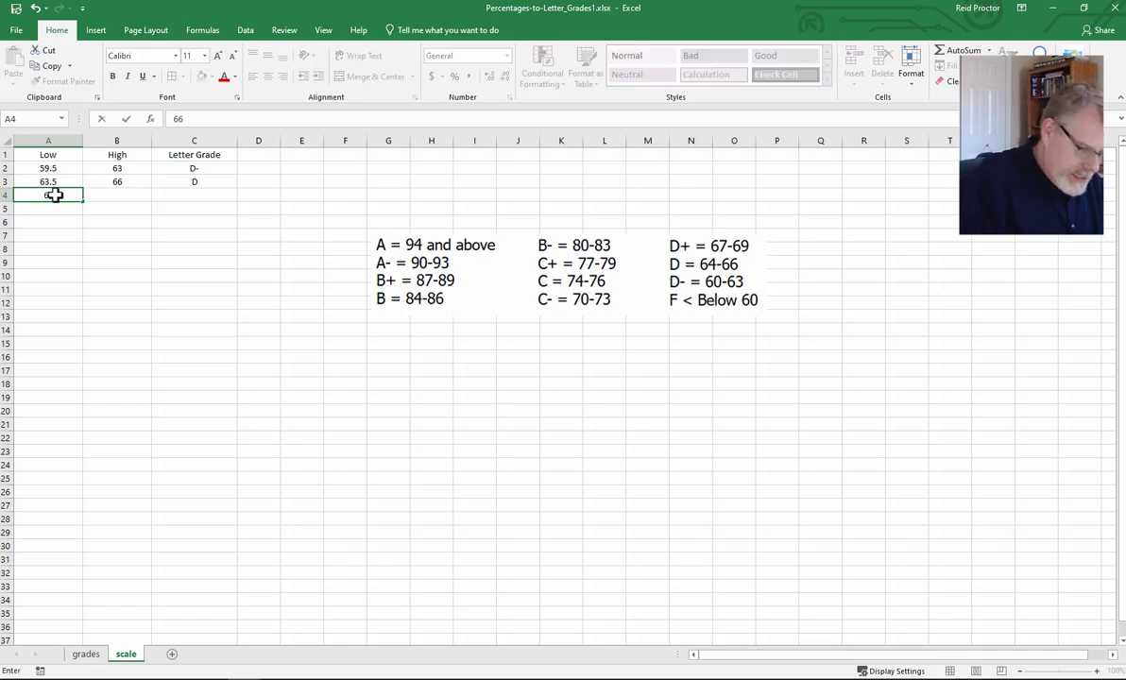
type(".5")
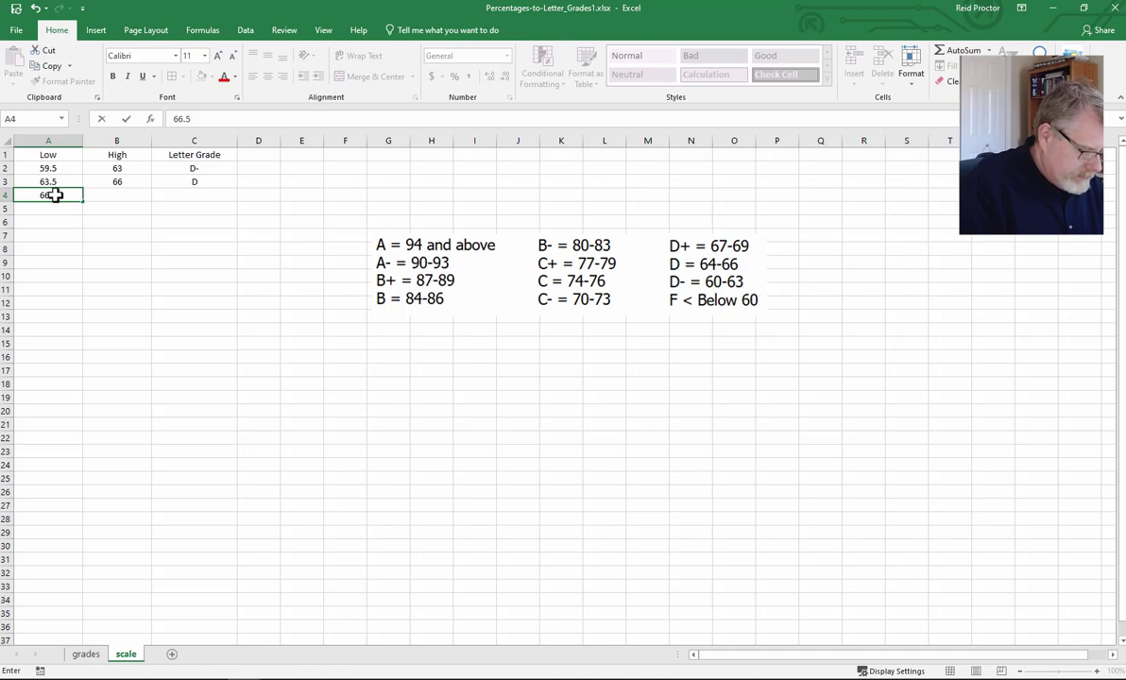
key("Tab")
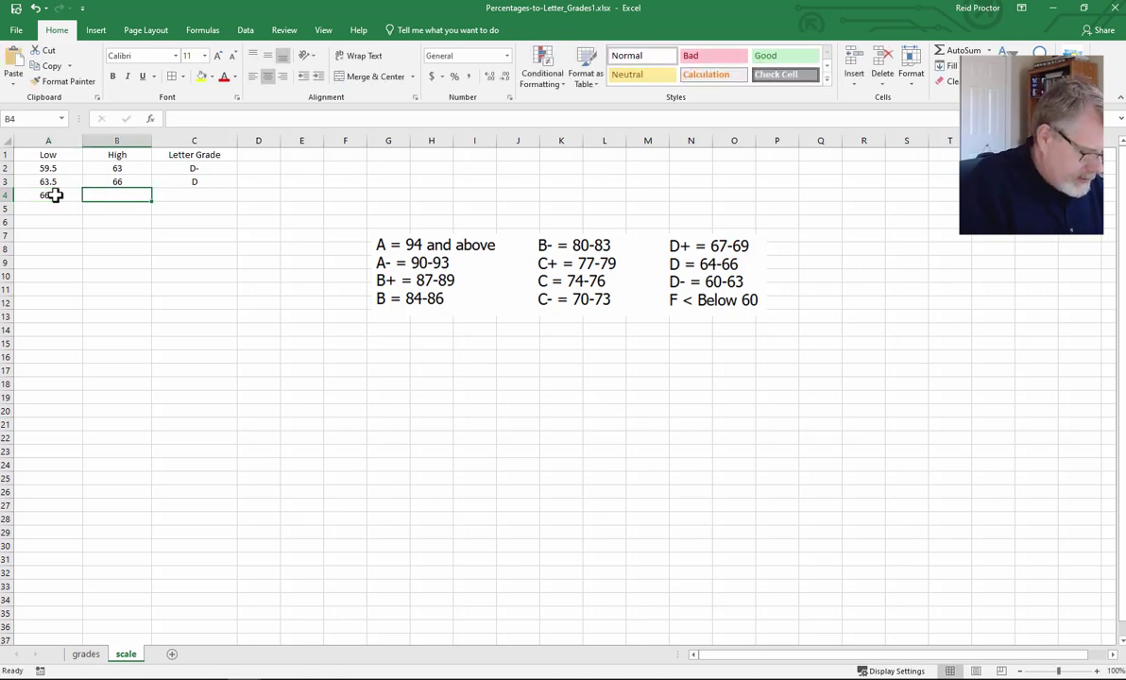
type("69")
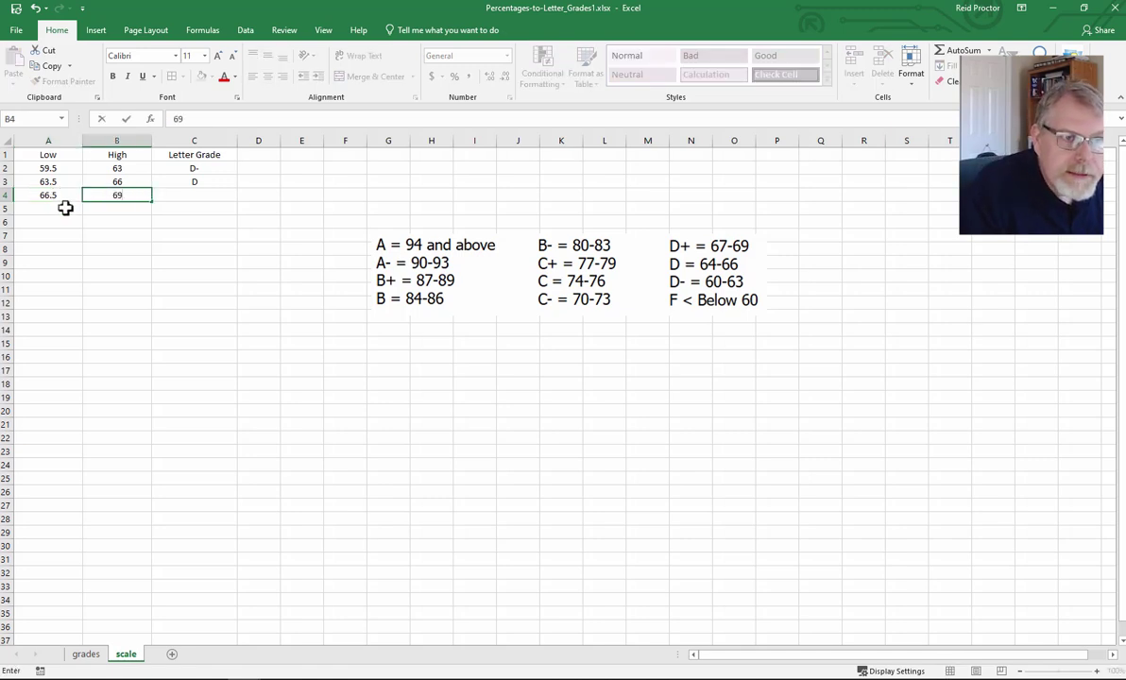
key("Return")
left_click(198, 196)
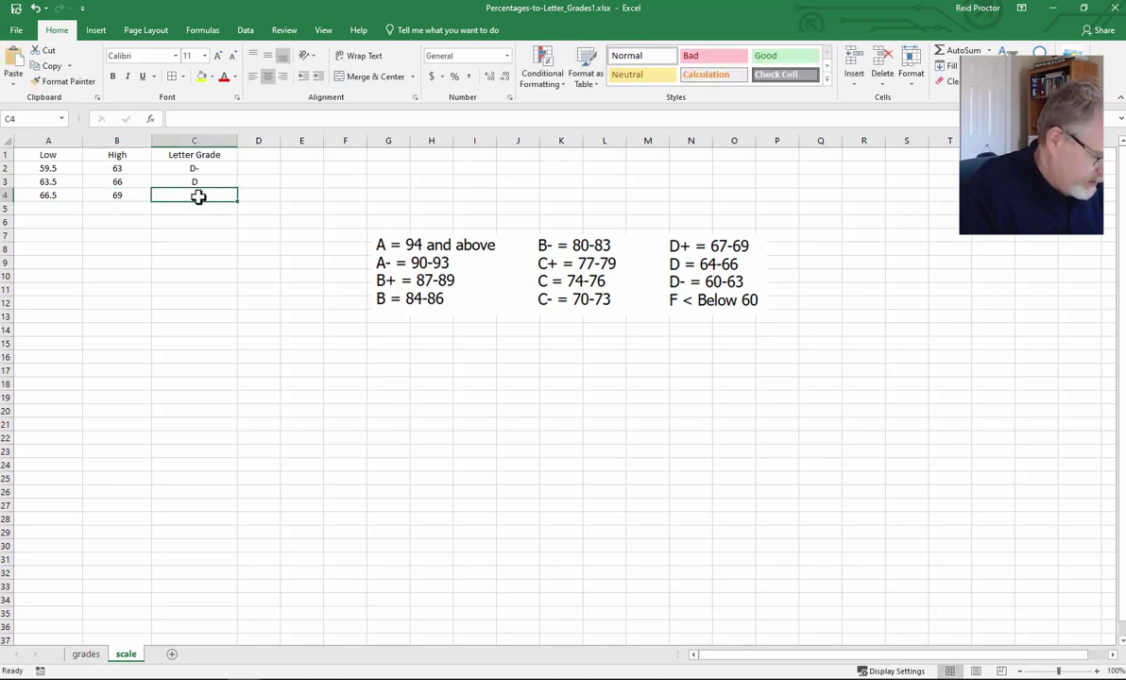
type("D+")
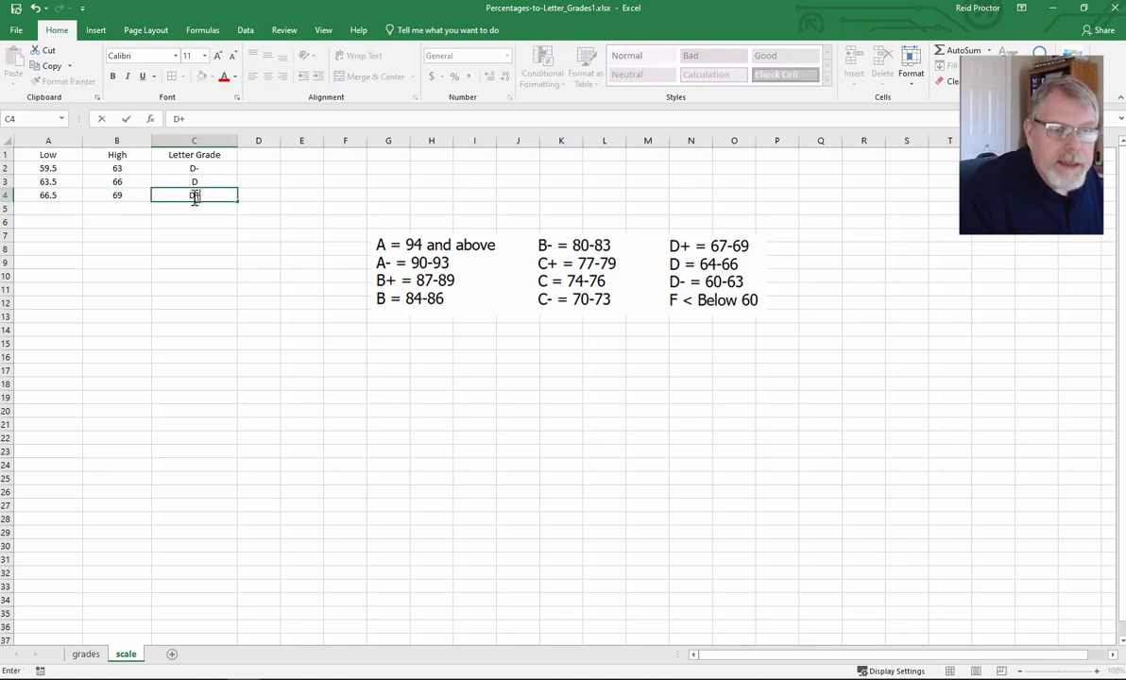
Fill row 5 of the scale table with low 69.5, high 73 and letter grade C-.
left_click(40, 206)
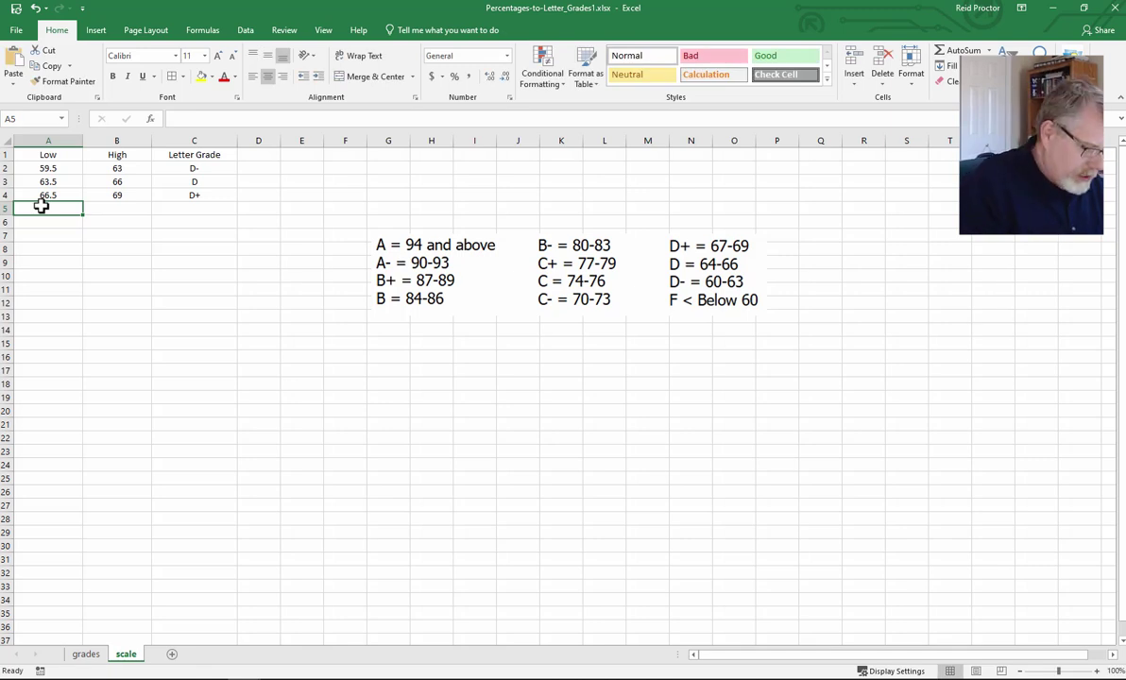
type("69.6")
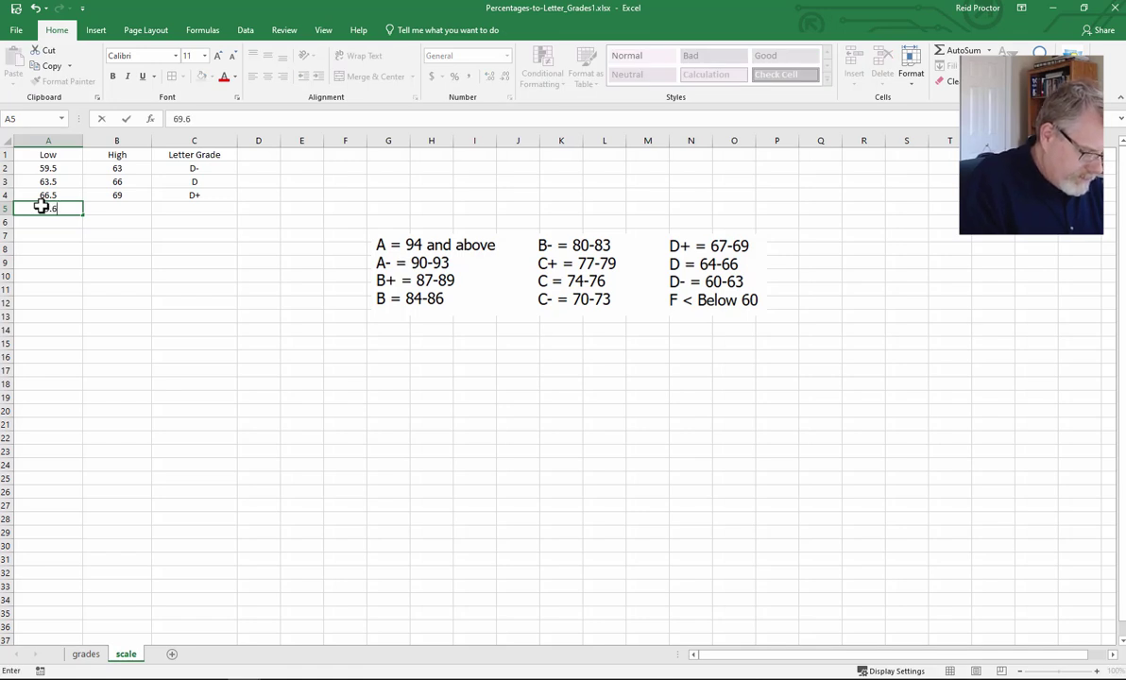
key("BackSpace")
type("5")
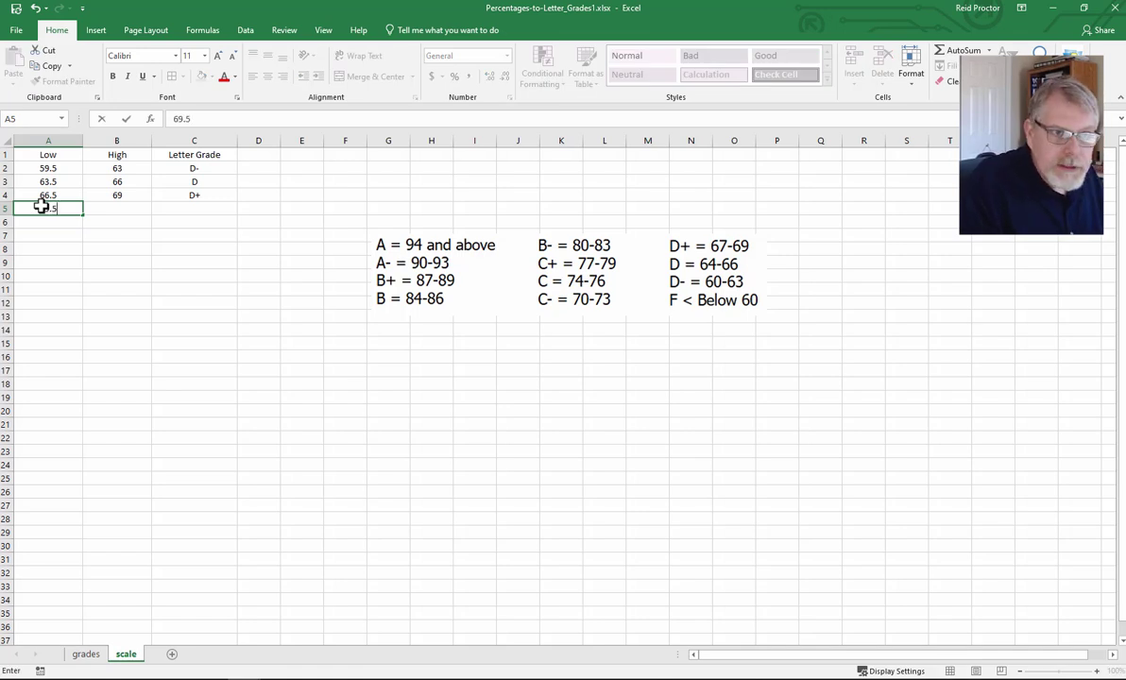
key("Tab")
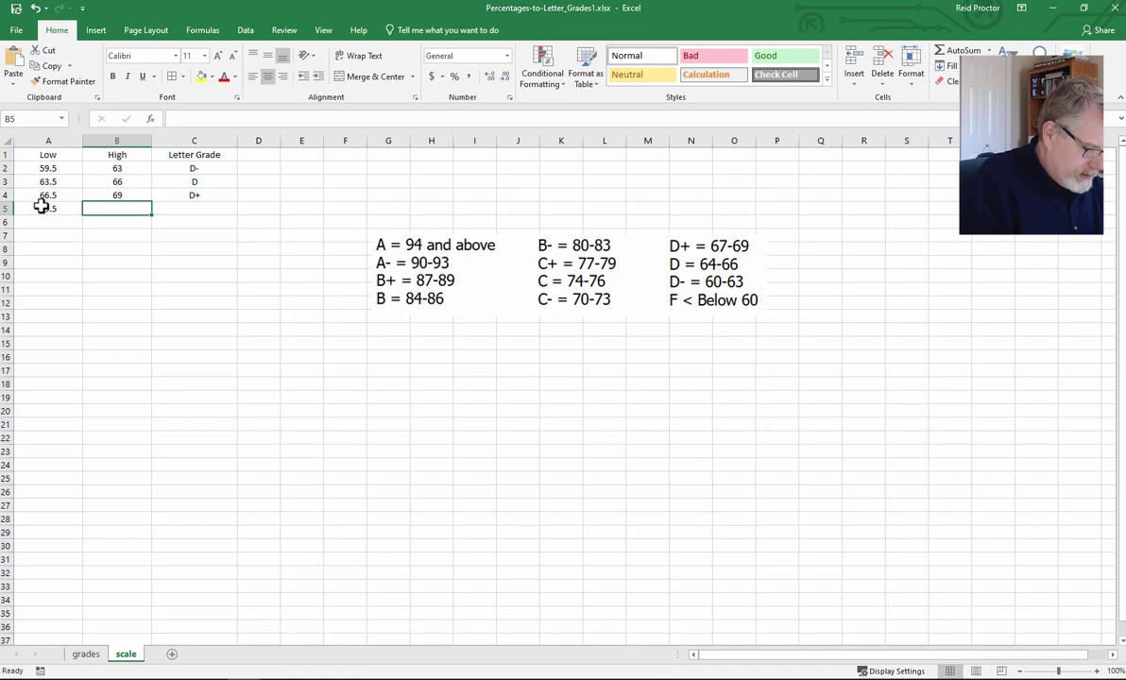
type("73")
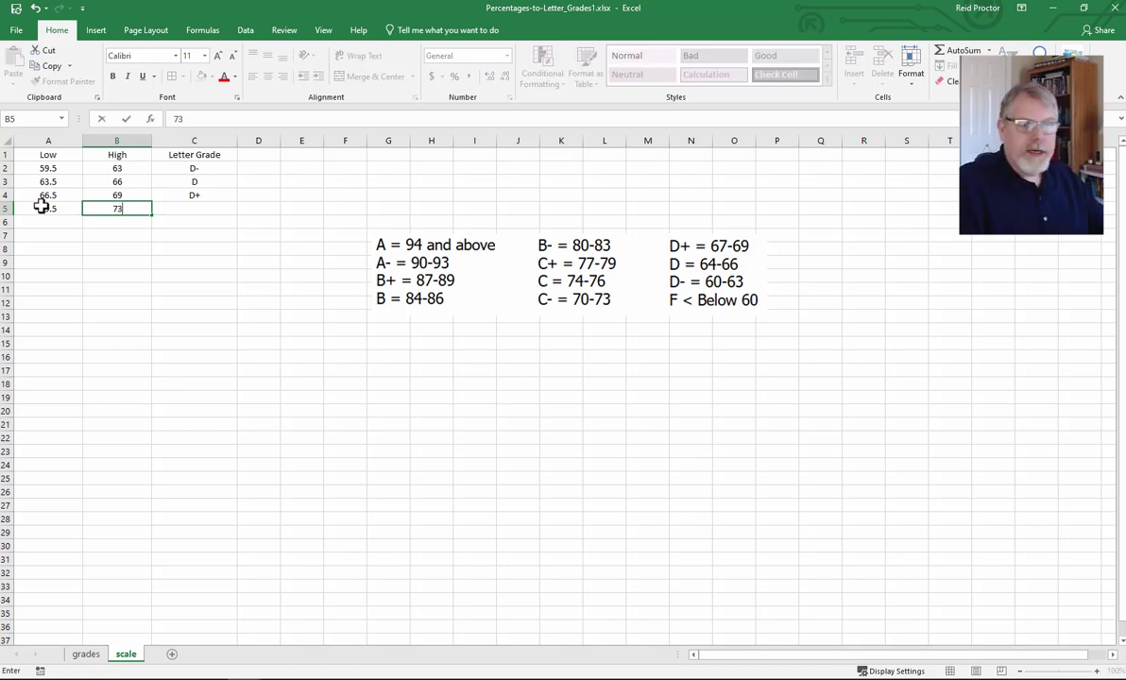
left_click(164, 209)
type("C-")
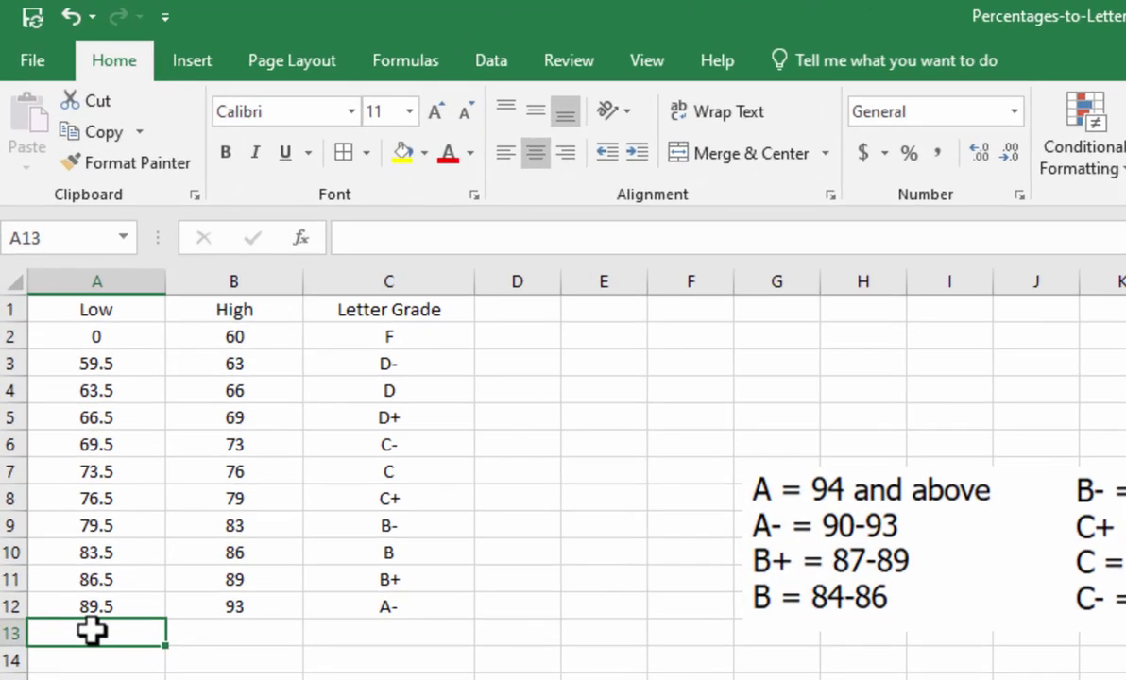
Complete row 13 of the scale table with low 93.5, high 115 and letter grade A.
type("9")
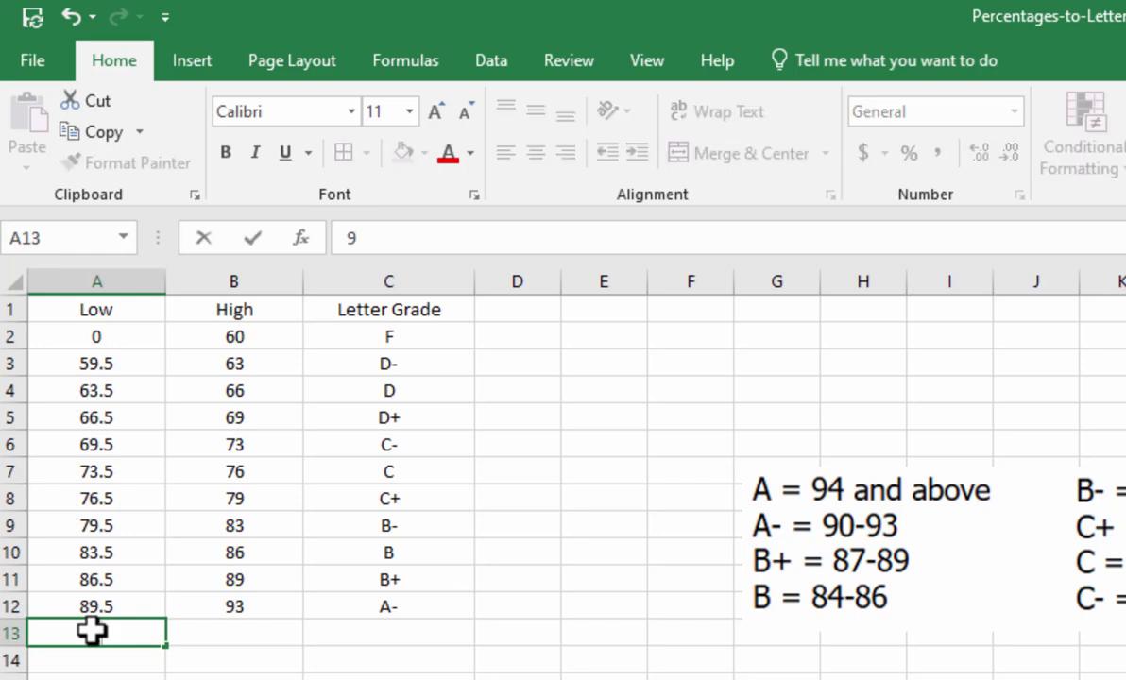
key("BackSpace")
type("93.5")
key("Tab")
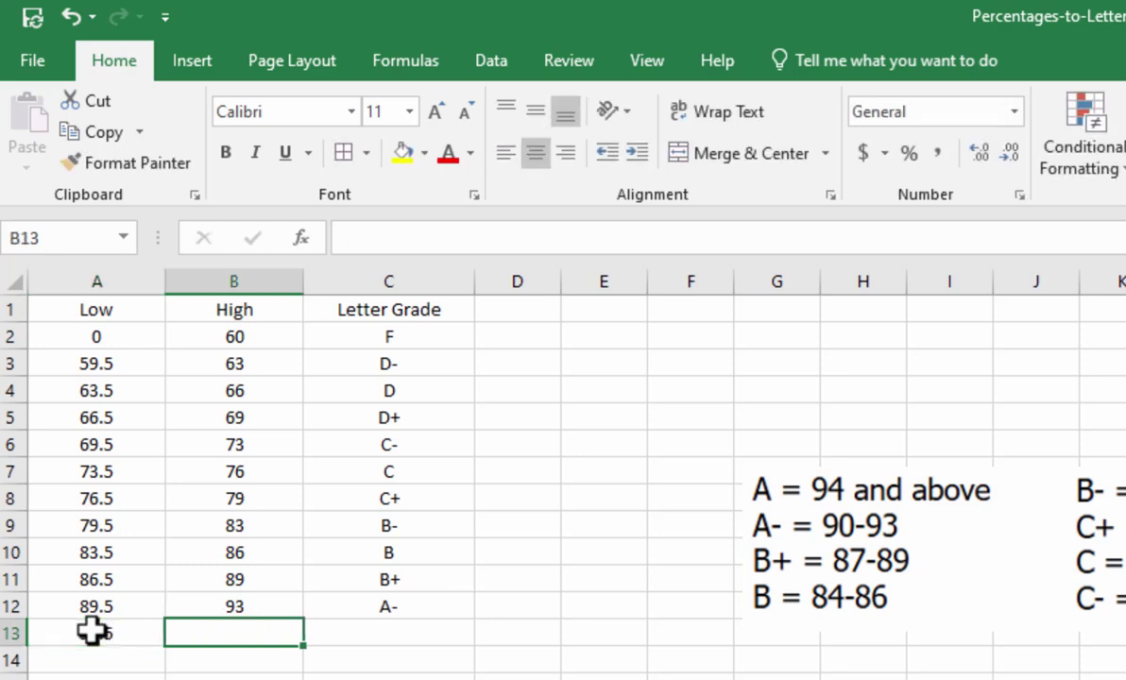
type("100")
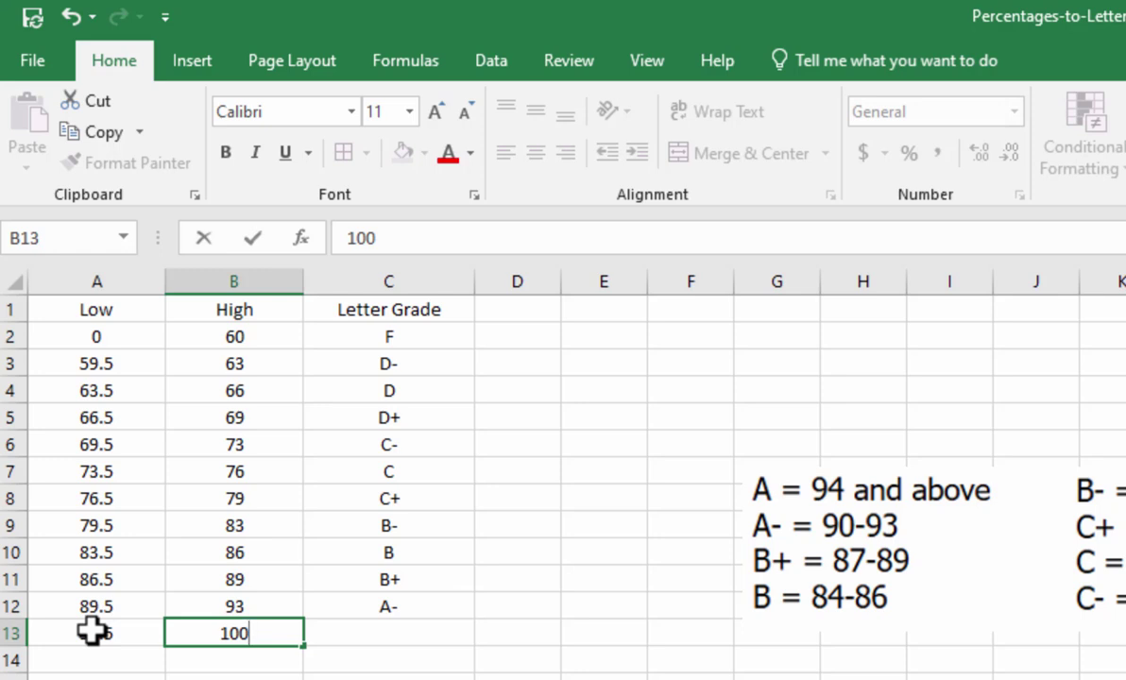
key("BackSpace")
key("BackSpace")
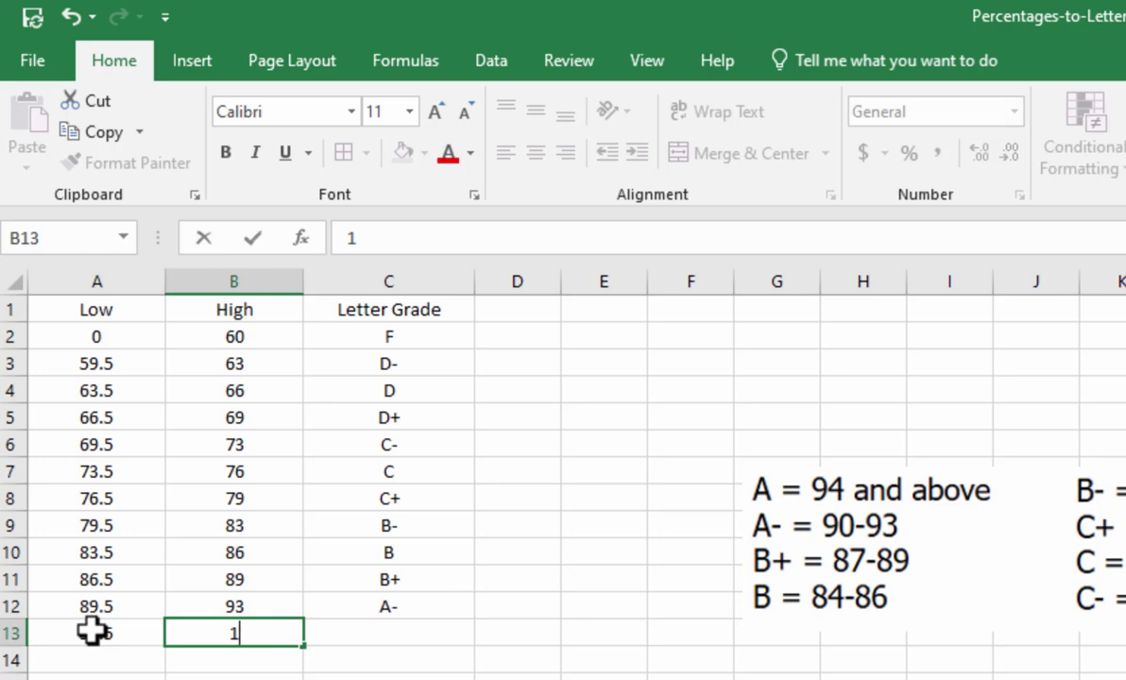
type("15")
key("Tab")
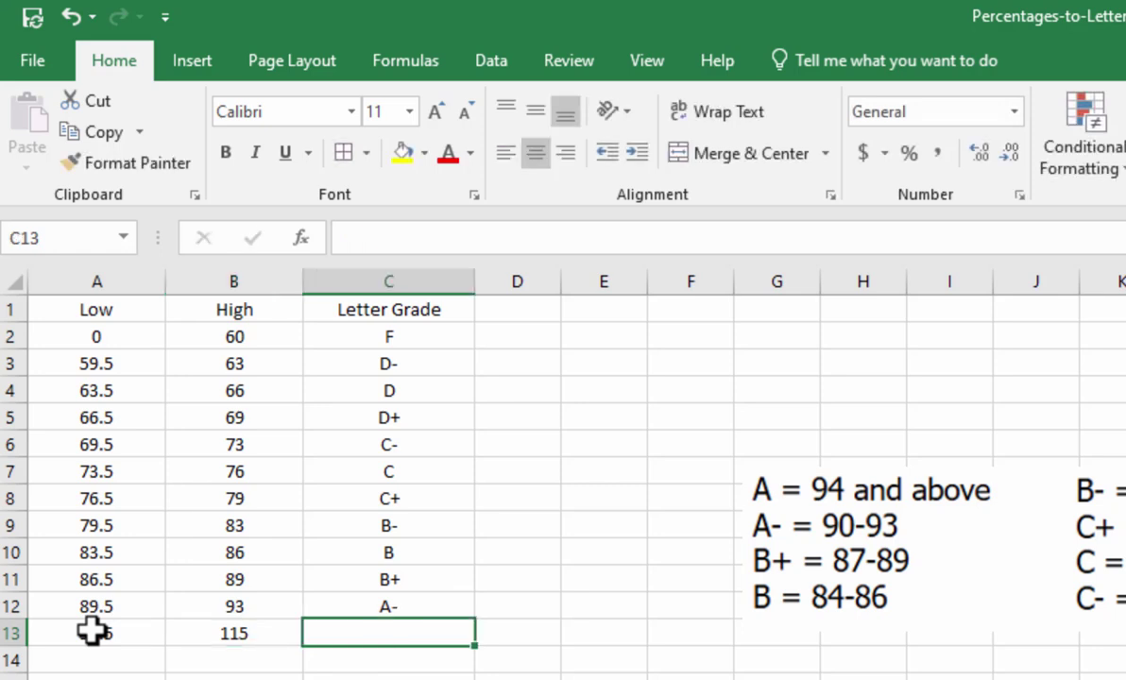
type("A-")
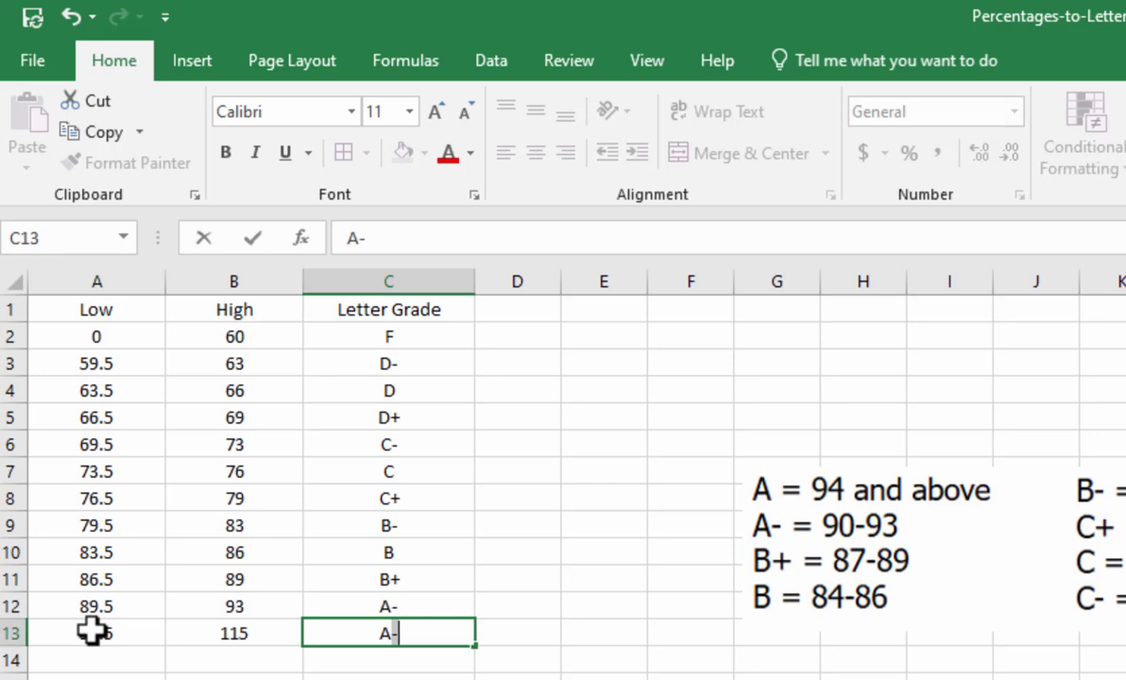
key("BackSpace")
key("Return")
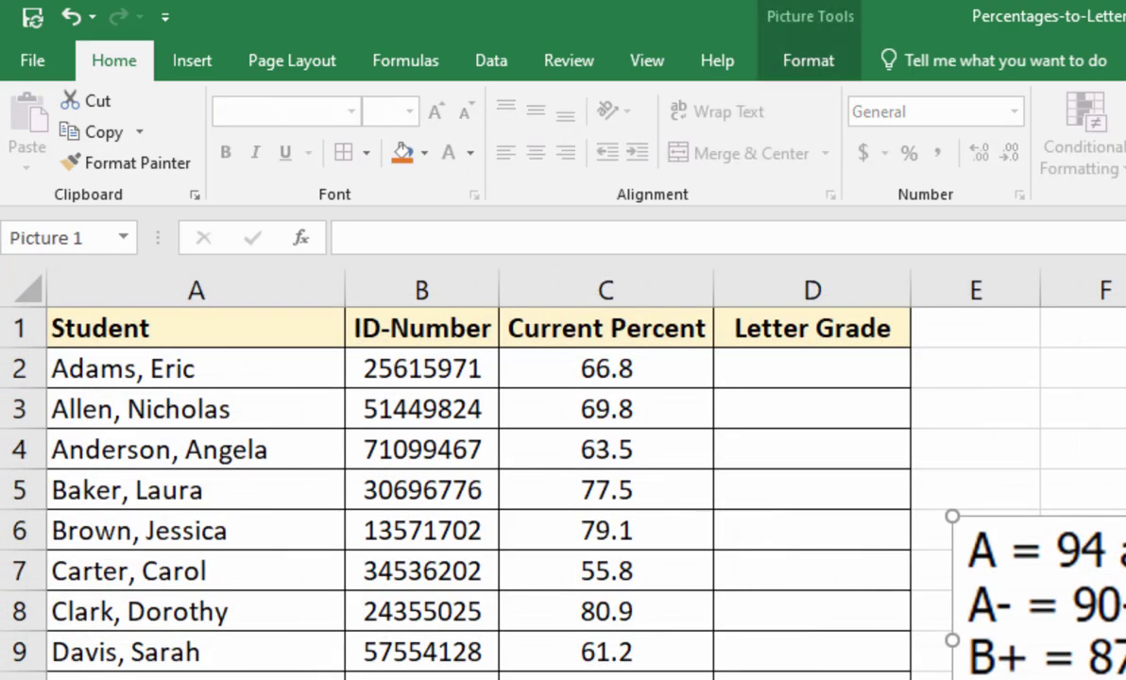
Start a VLOOKUP formula in cell D2 of the grades sheet with C2 as the lookup value.
left_click(809, 376)
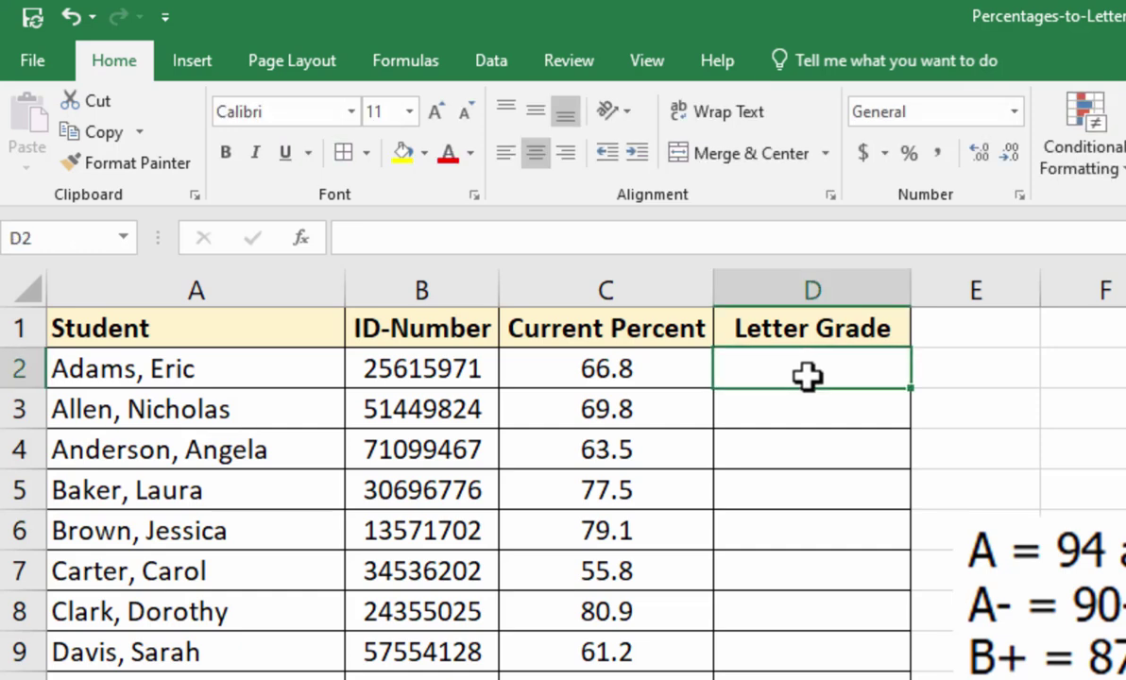
type("=")
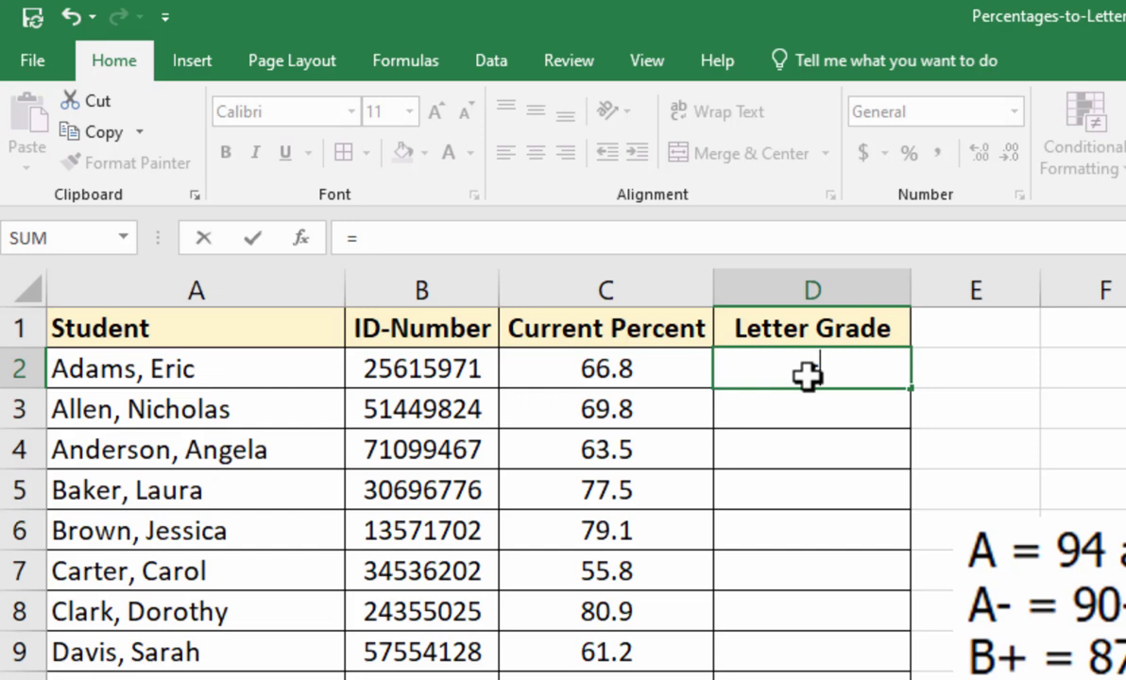
type("vlook")
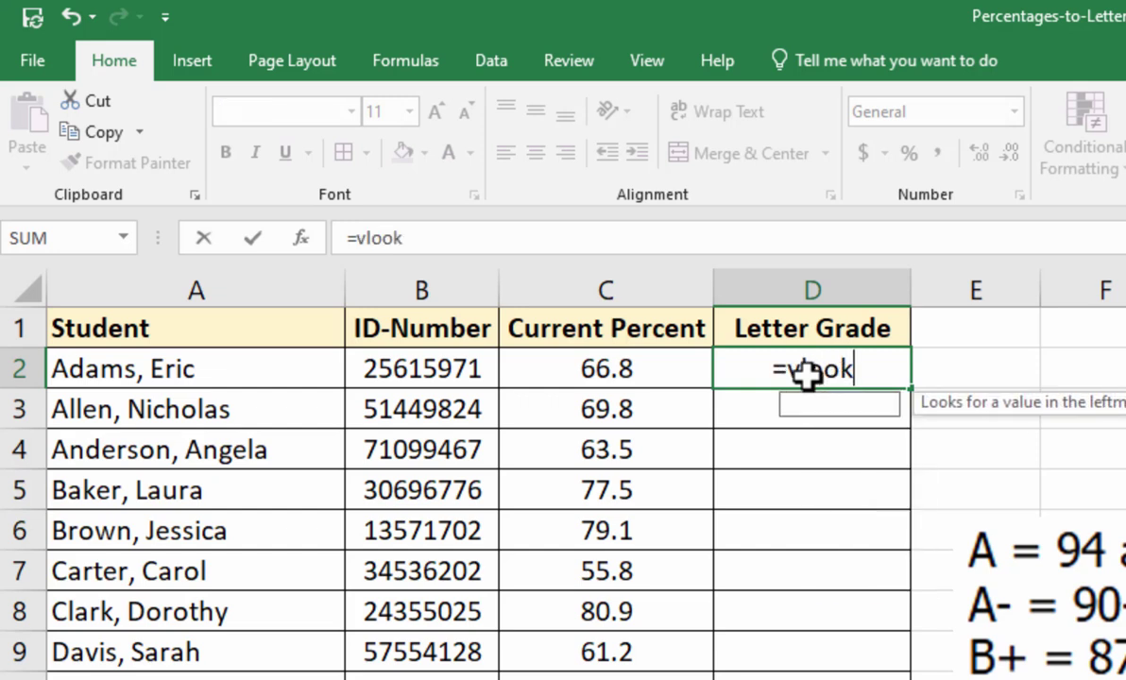
type("up")
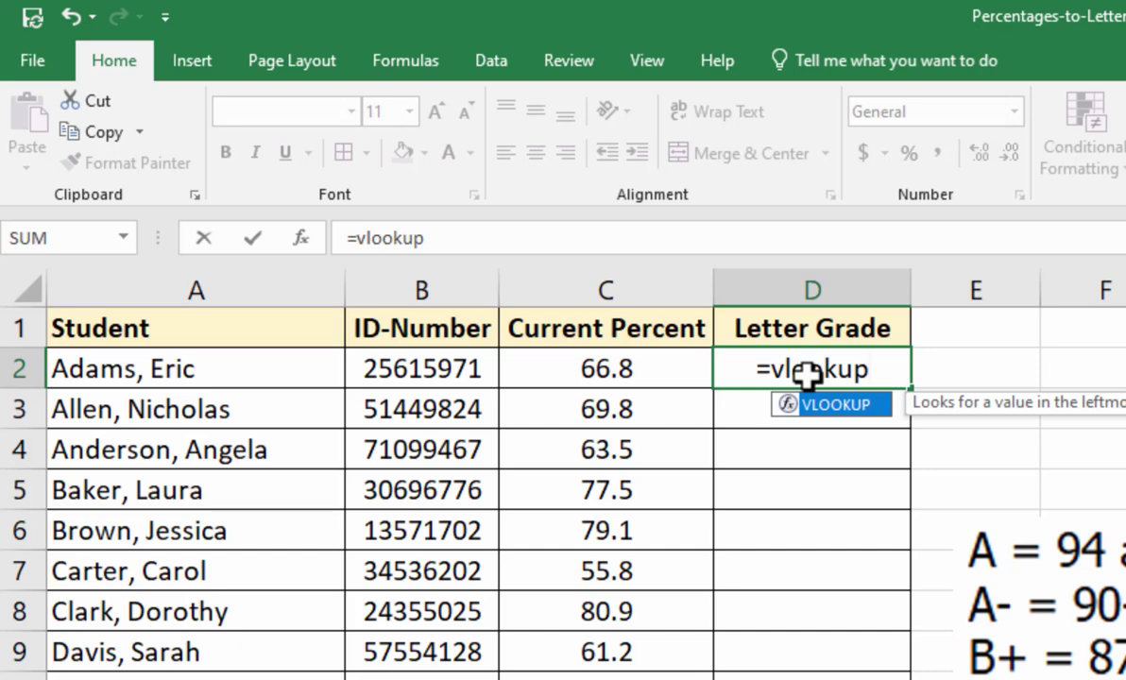
type("(")
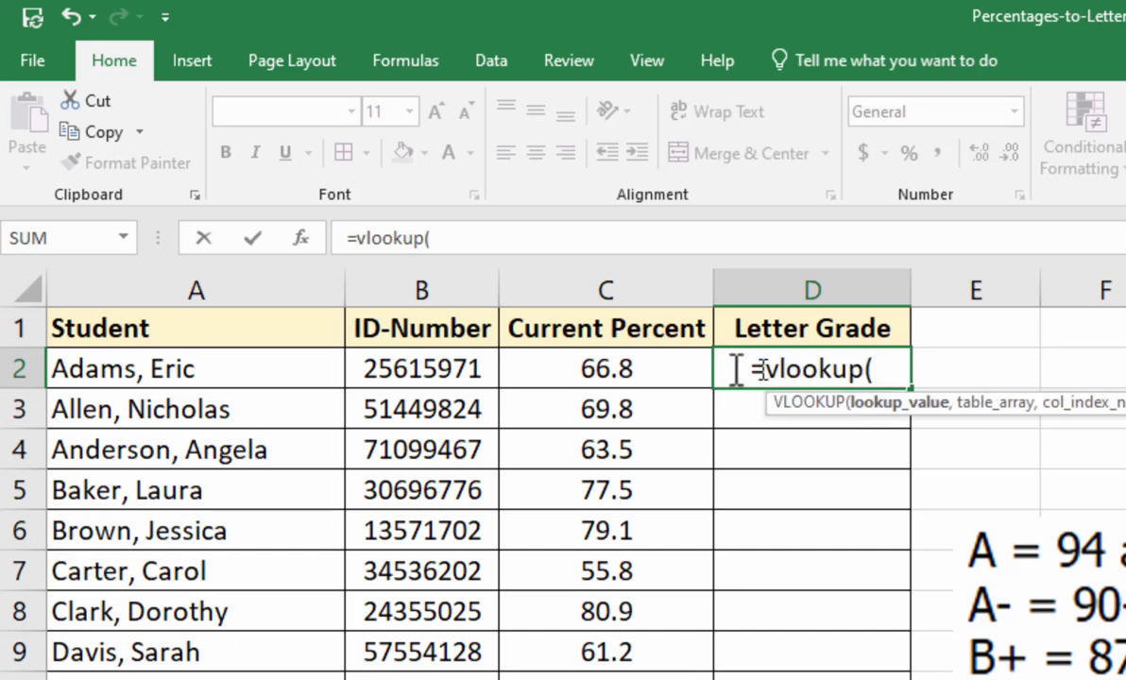
left_click(597, 368)
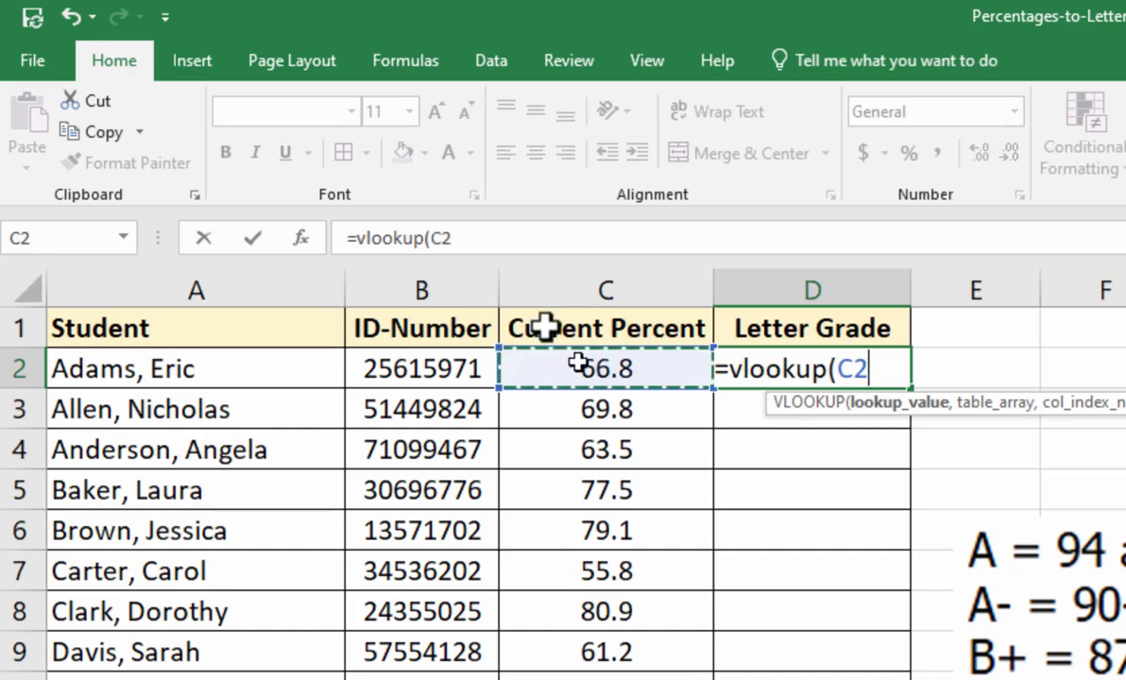
left_click(466, 243)
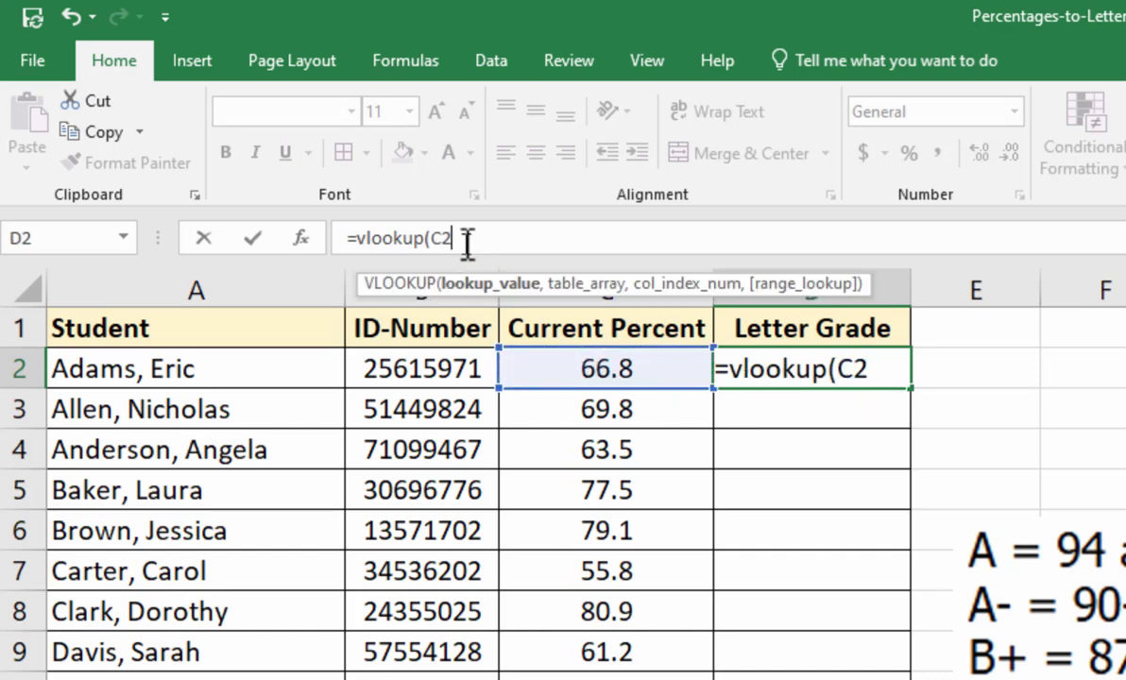
type(",")
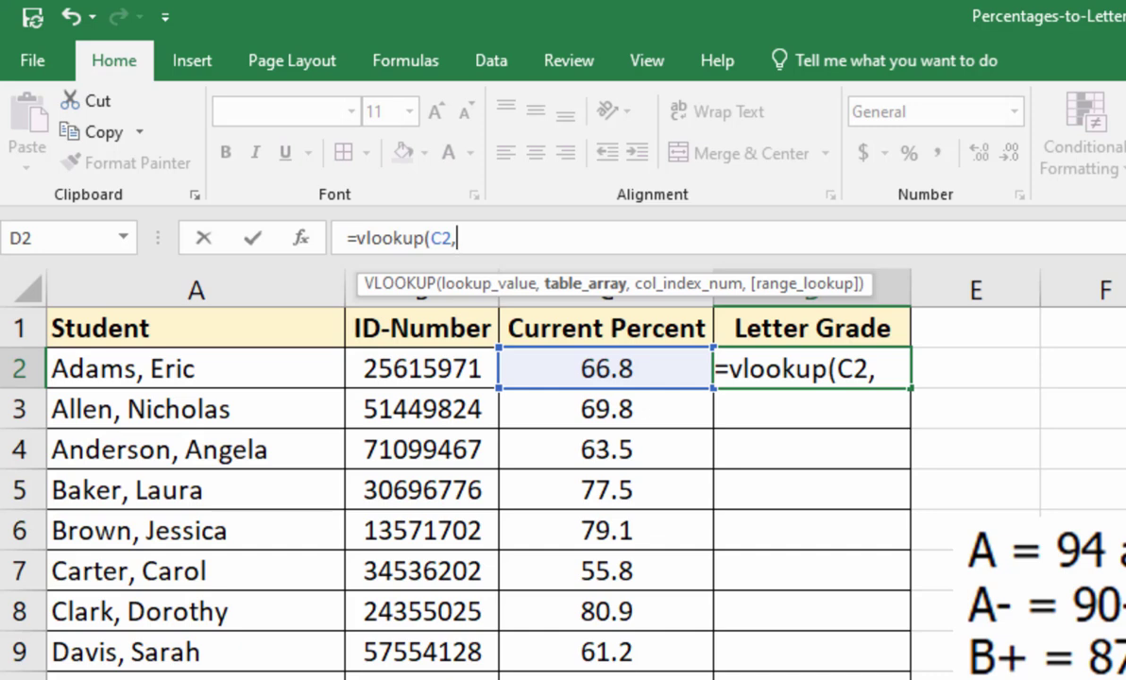
Set the formula's table array to the absolute range $A$2:$C$13 on the scale sheet.
left_click(248, 676)
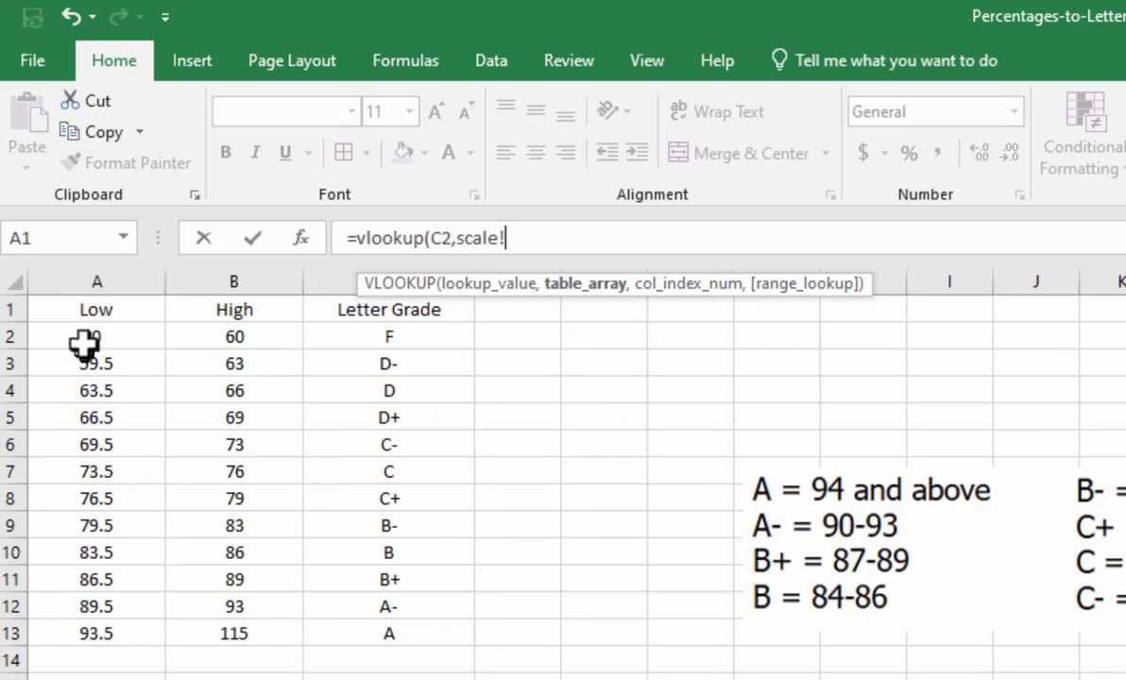
left_click_drag(85, 336, 399, 644)
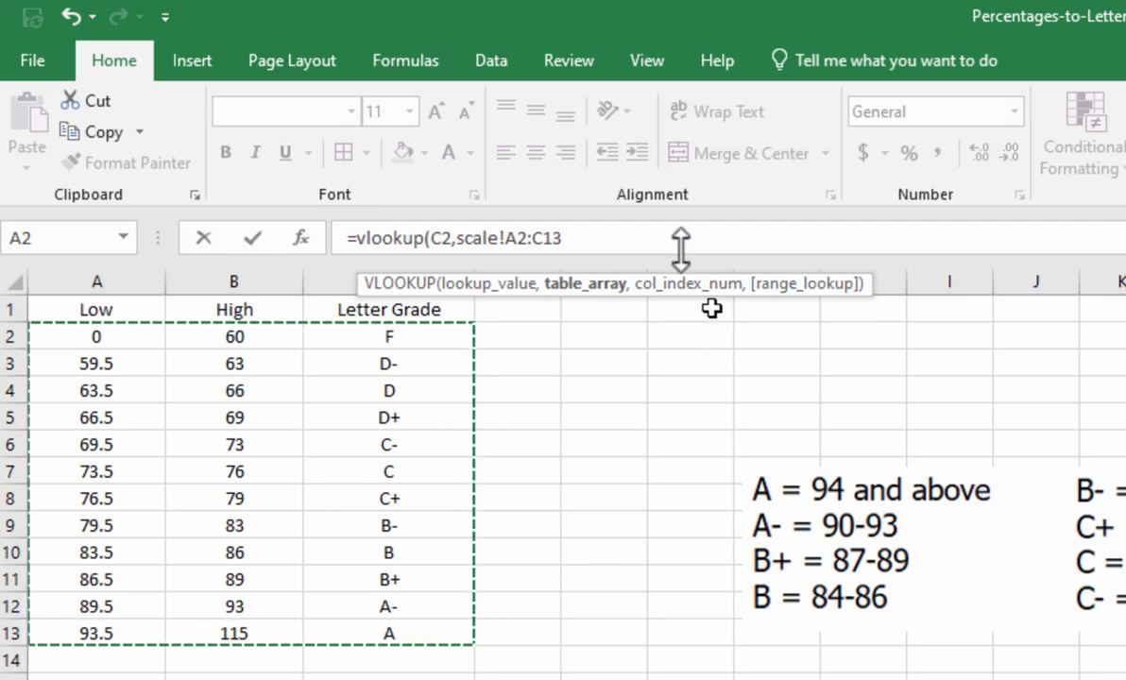
left_click(510, 240)
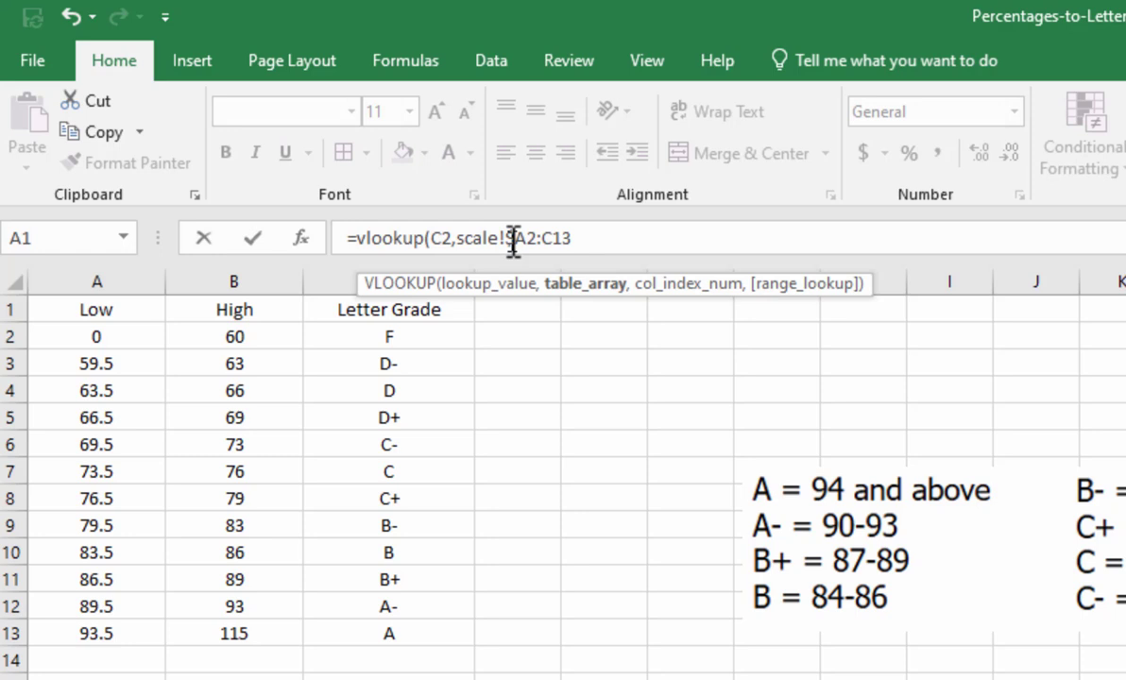
type("$A$")
type("$")
type("$")
left_click(639, 239)
type(",")
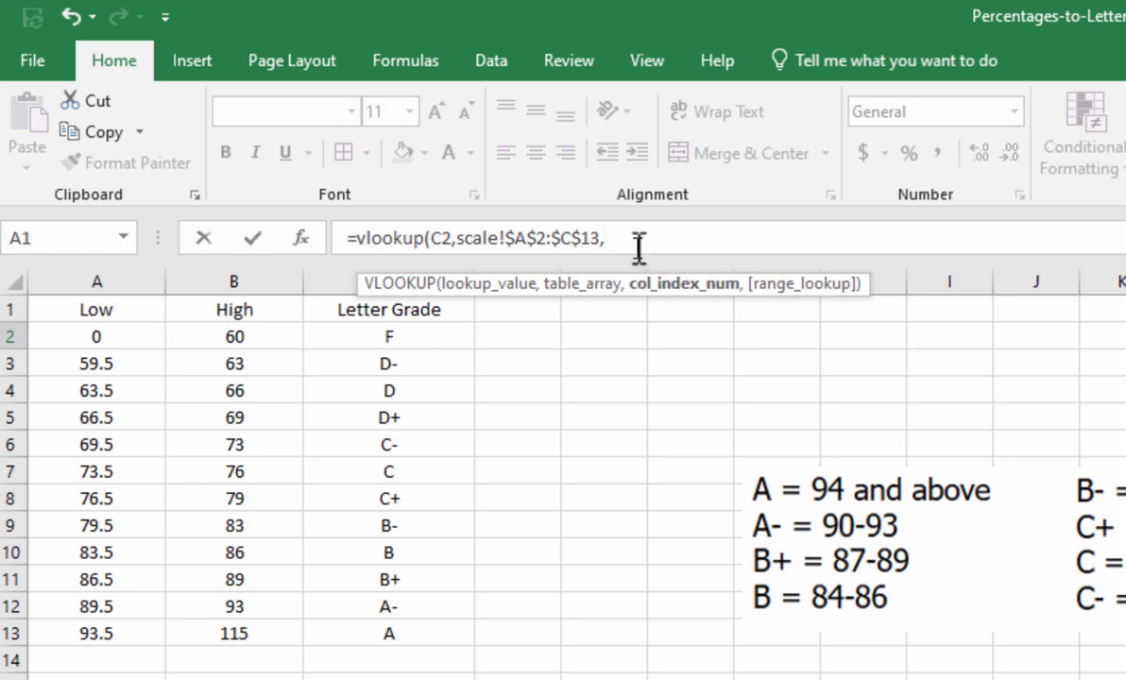
Finish the VLOOKUP formula with column index 3 and TRUE for an approximate match.
type(",")
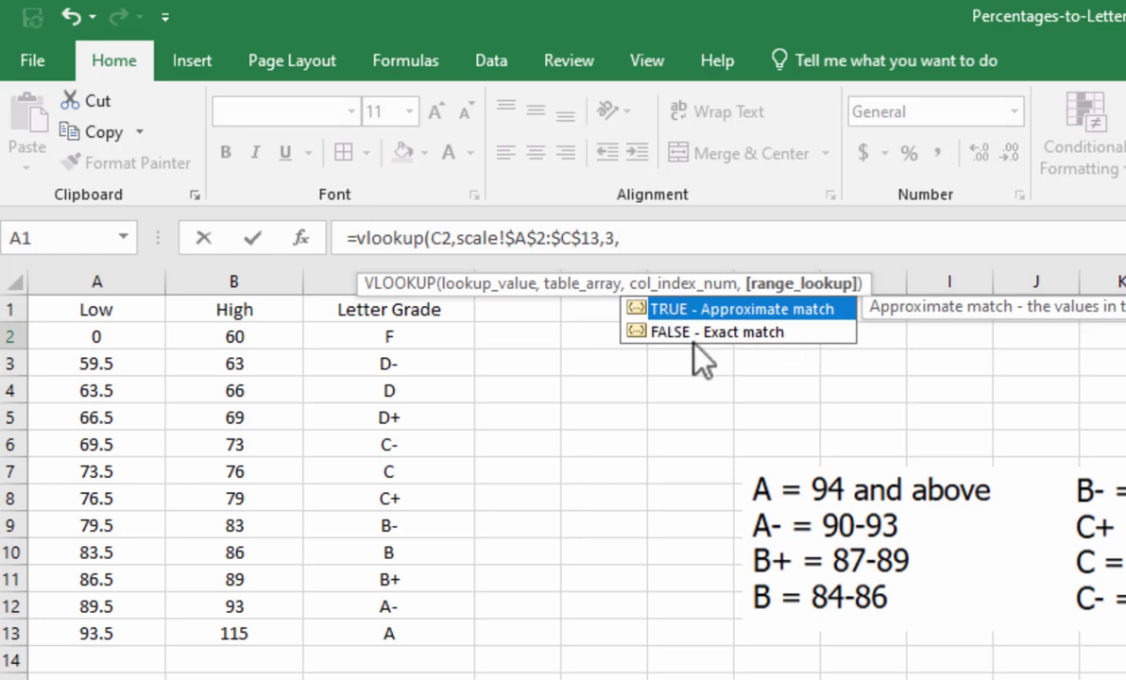
double_click(744, 310)
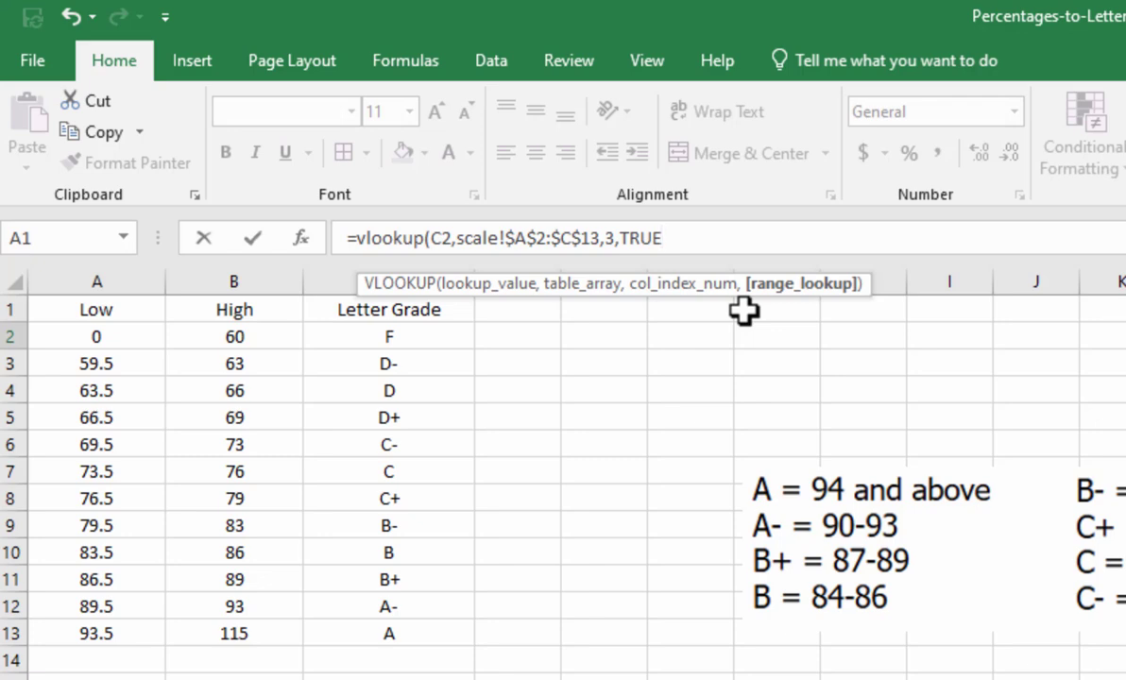
type(")")
key("Return")
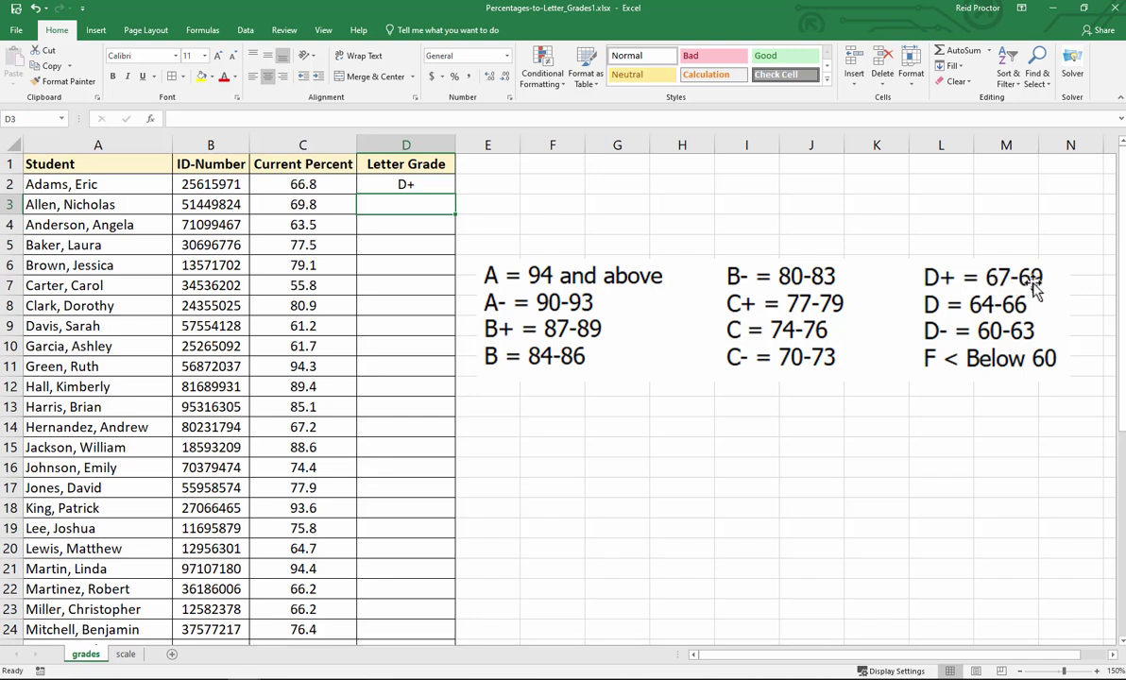
Fill the D2 formula down the Letter Grade column through row 41 and review the grades.
left_click(401, 185)
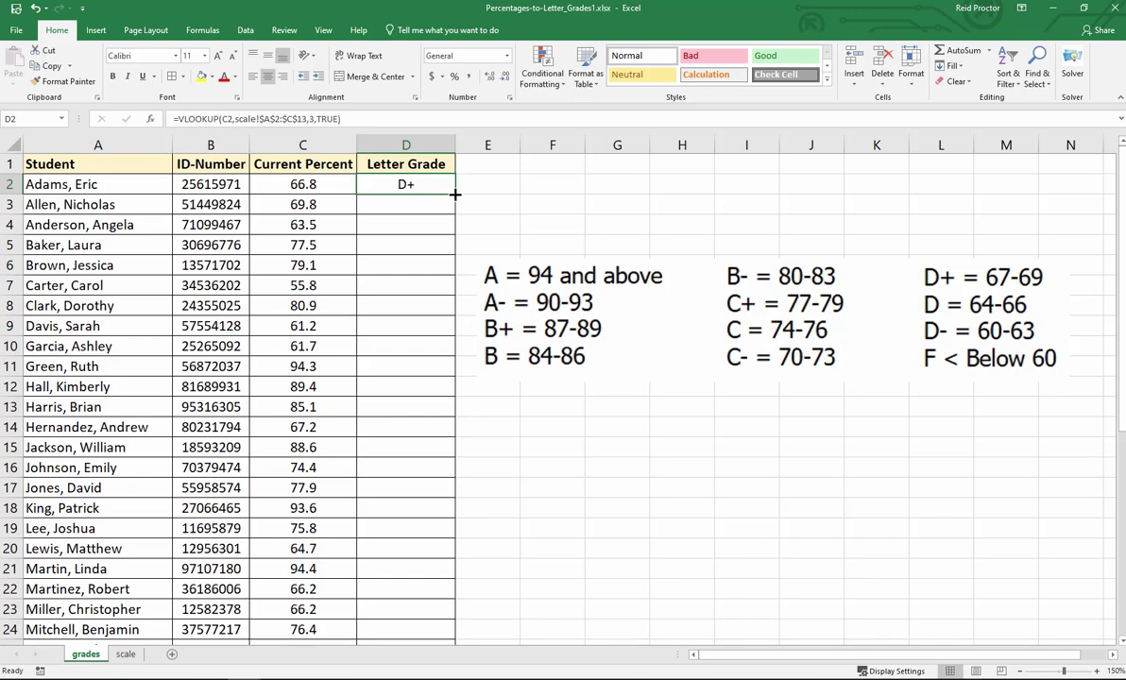
left_click_drag(455, 193, 407, 613)
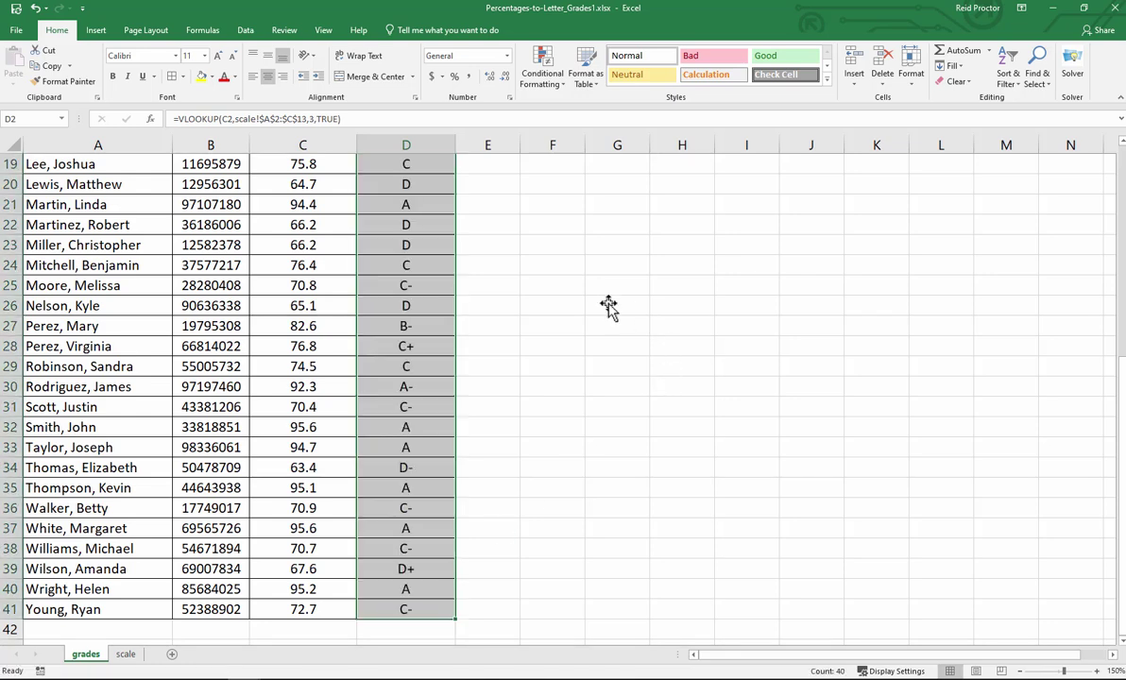
scroll(609, 309, "up", 6)
scroll(307, 307, "down", 8)
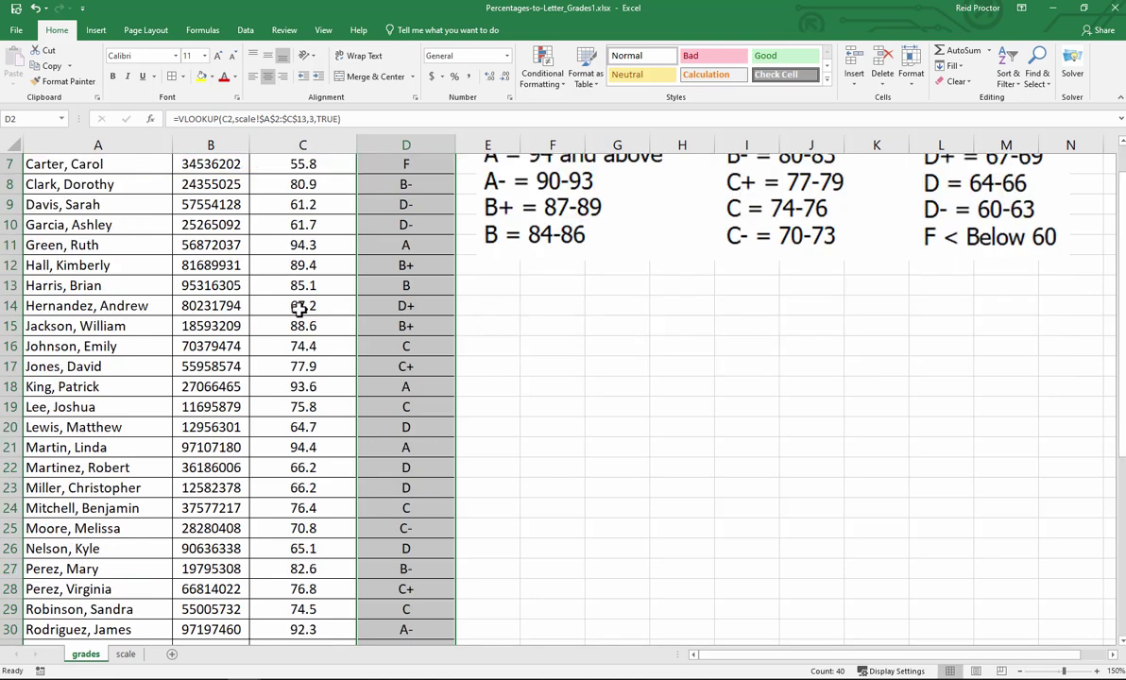
scroll(394, 487, "up", 8)
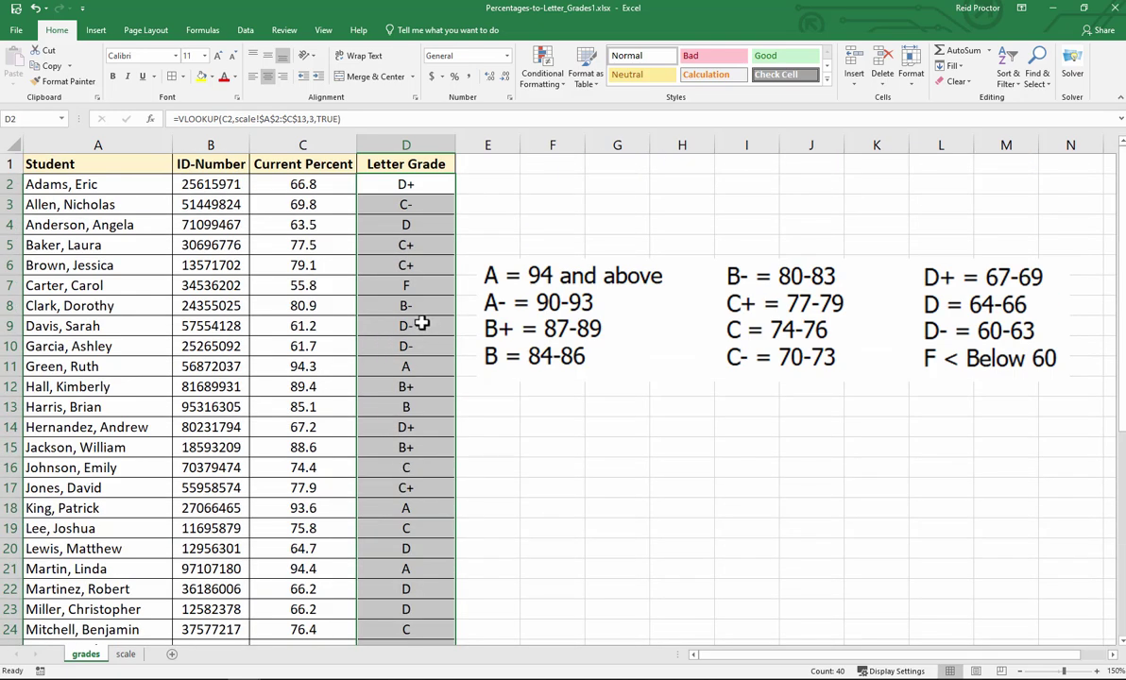
Copy the Letter Grade column and paste it over itself as values only, replacing the formulas.
left_click(401, 139)
right_click(401, 139)
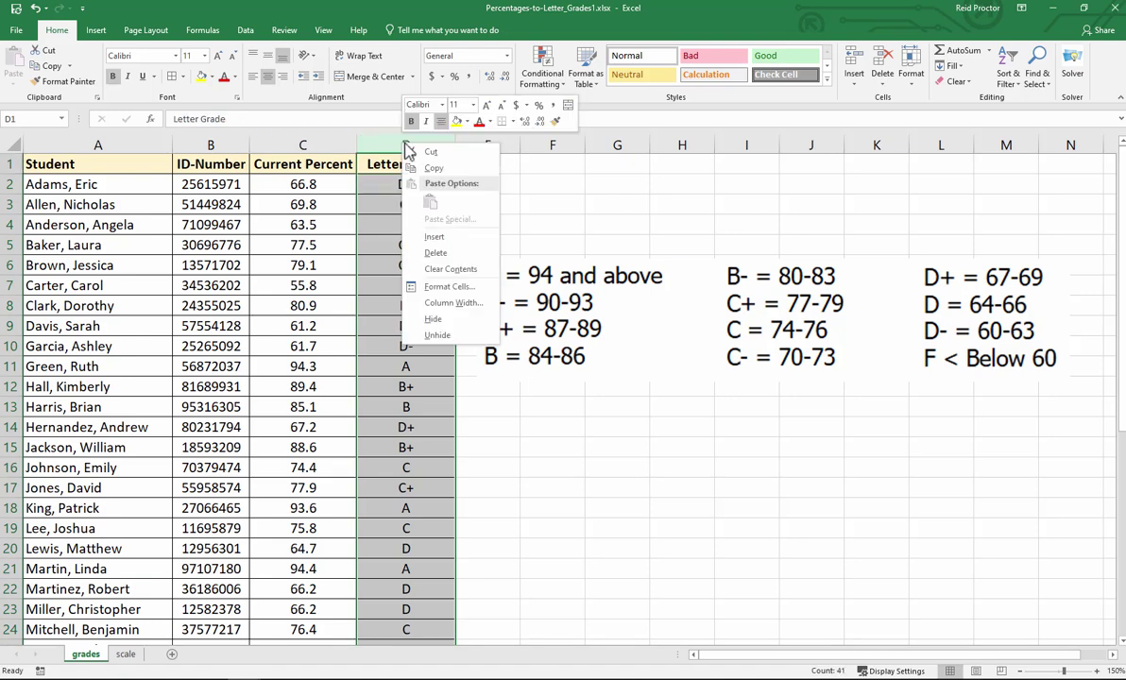
left_click(431, 176)
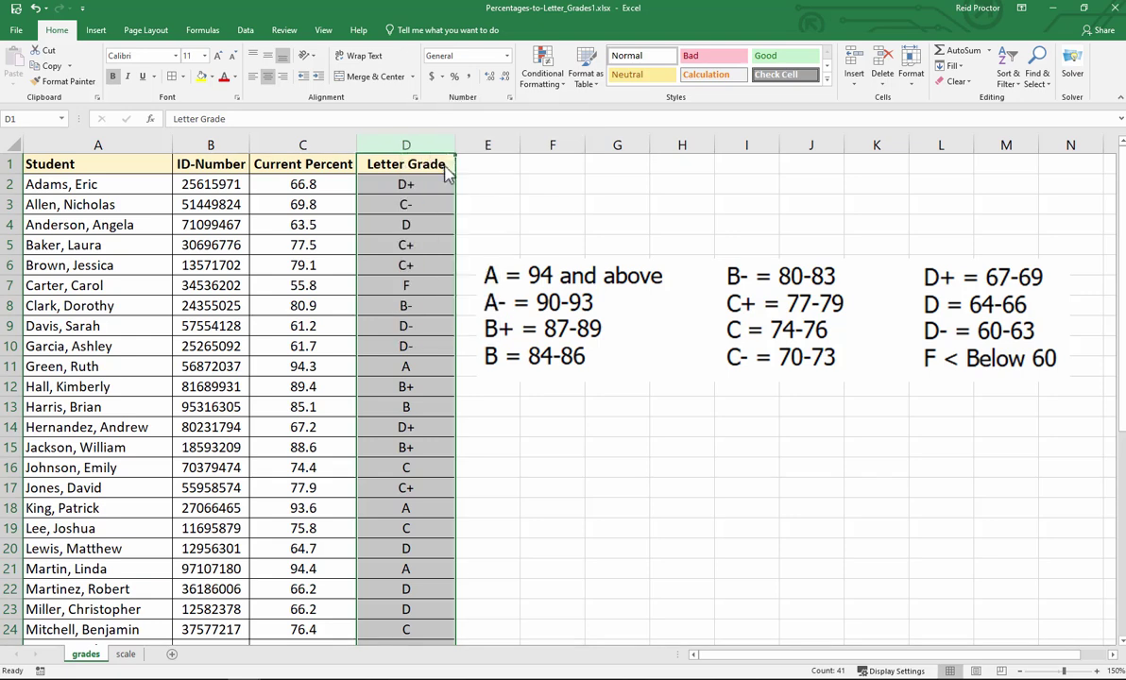
right_click(421, 168)
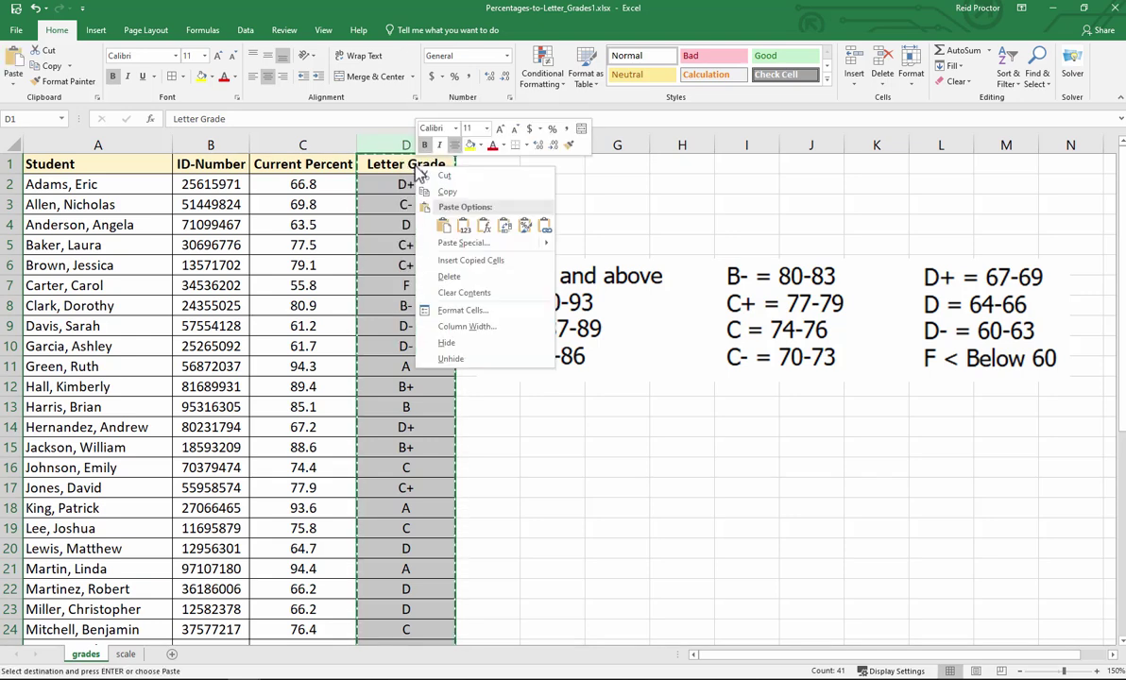
left_click(463, 227)
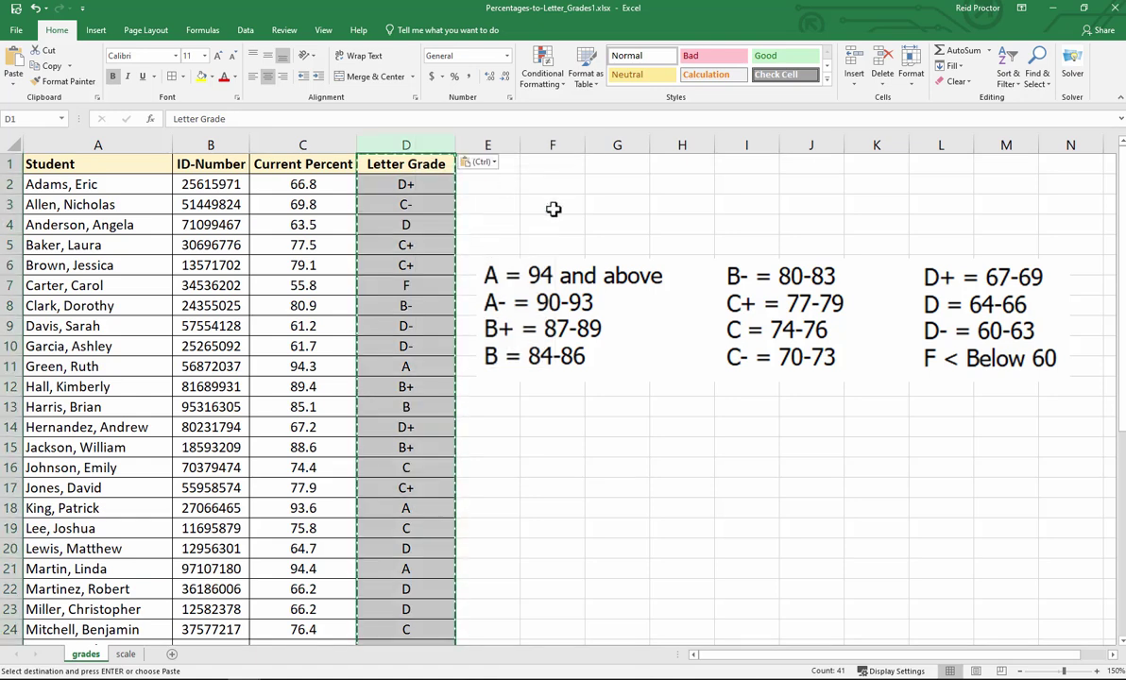
left_click(553, 205)
left_click(397, 143)
right_click(396, 142)
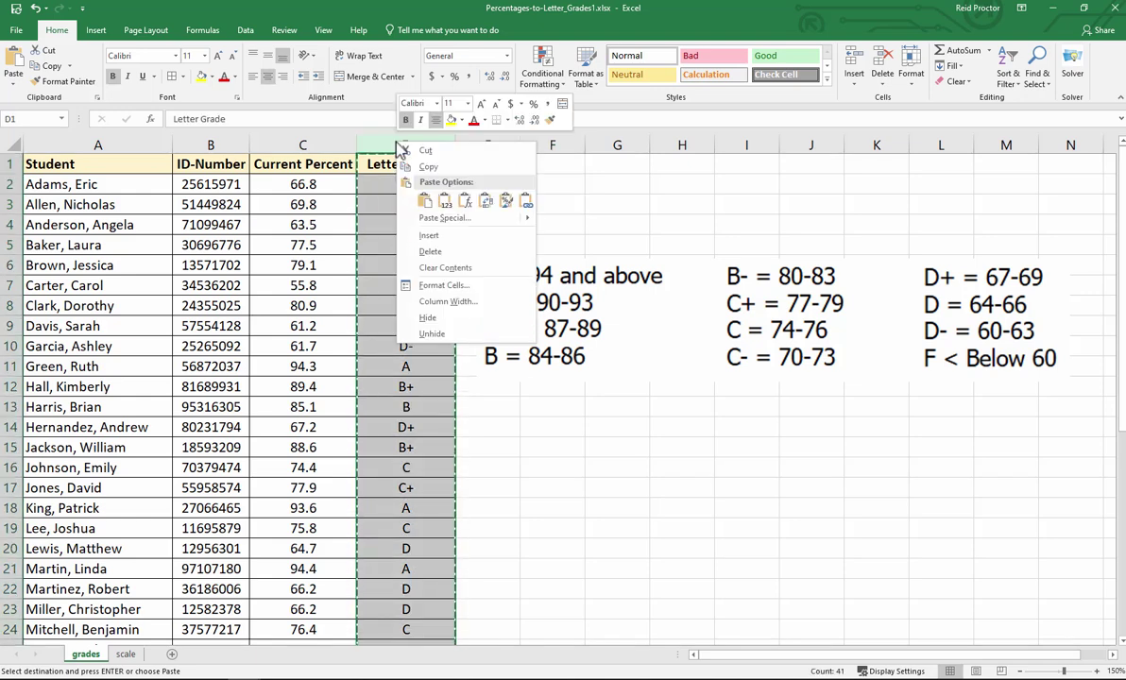
left_click(429, 167)
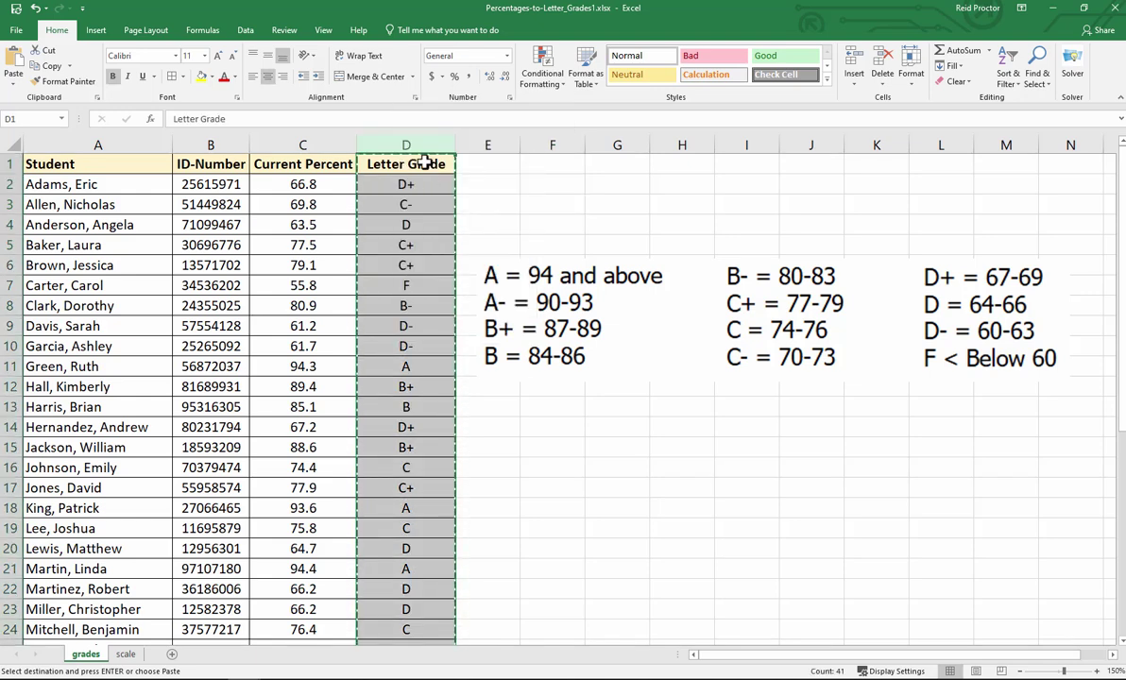
right_click(425, 163)
left_click(471, 223)
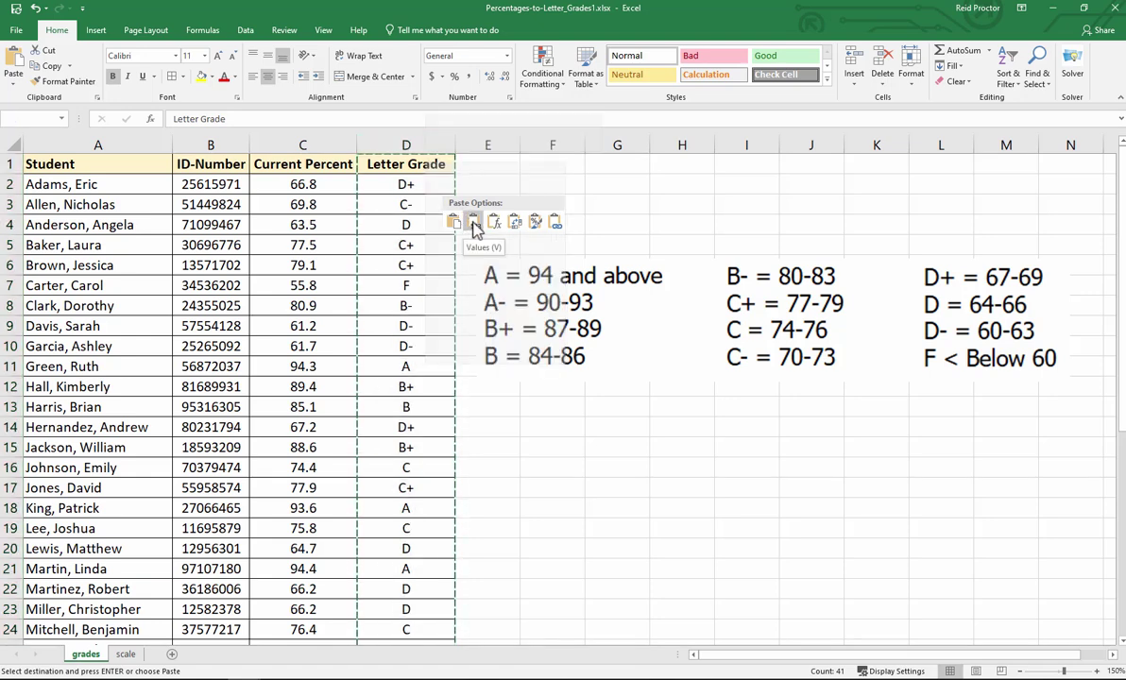
Inspect several Letter Grade cells to check whether they hold plain values instead of formulas.
left_click(407, 245)
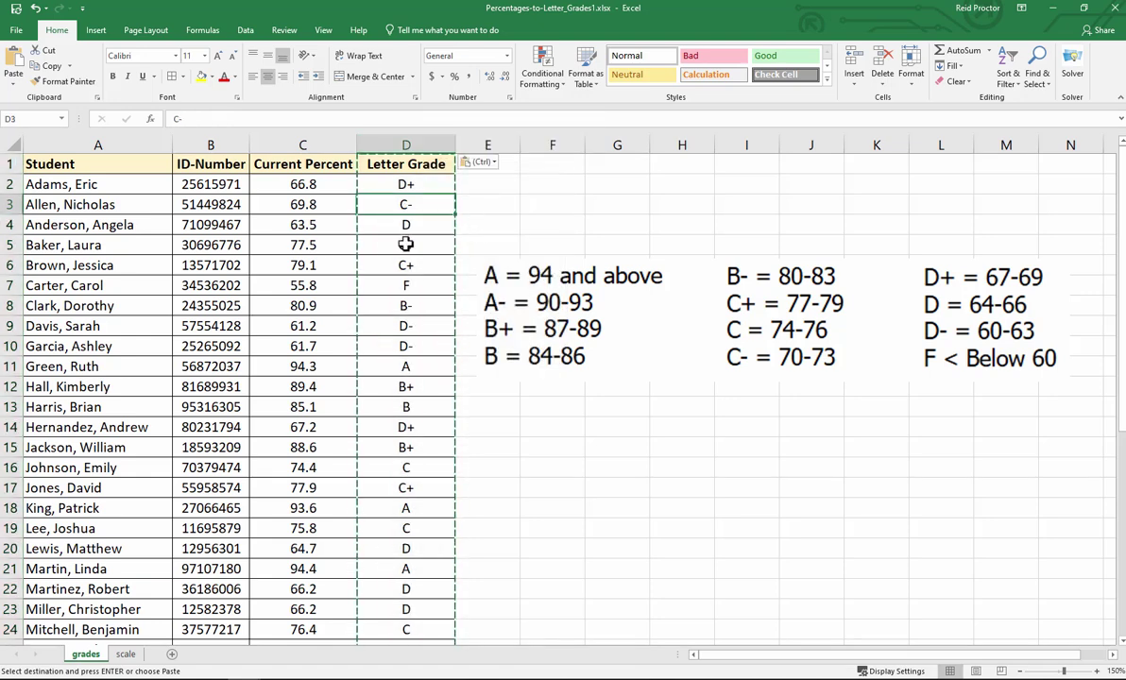
left_click(407, 304)
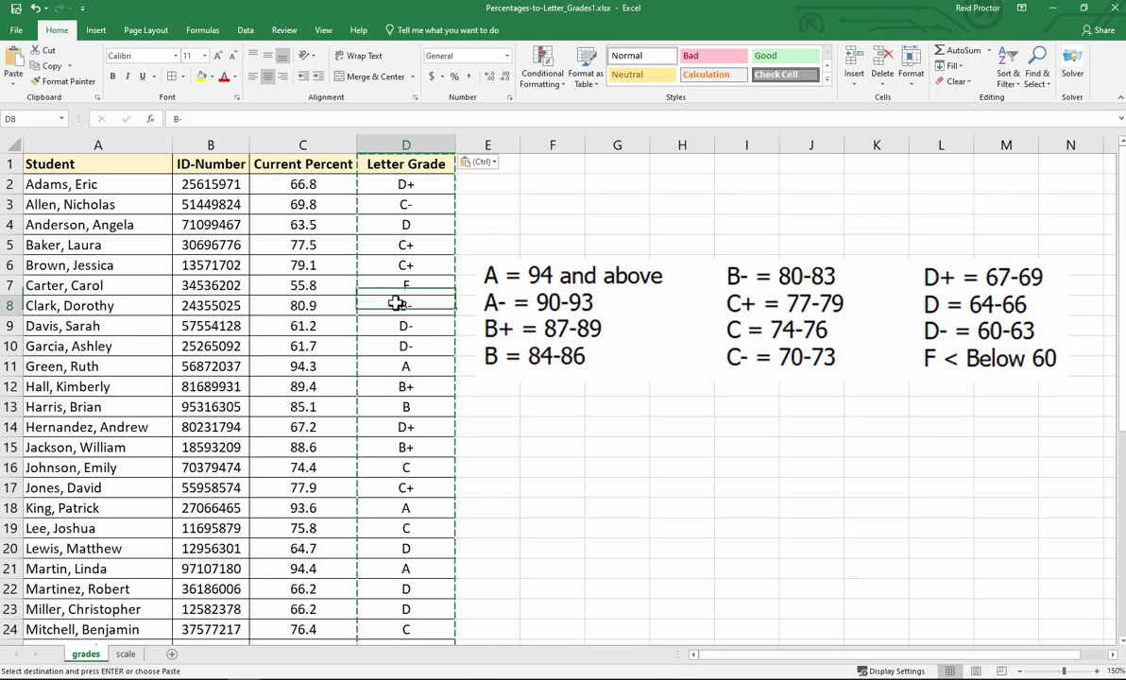
left_click(388, 183)
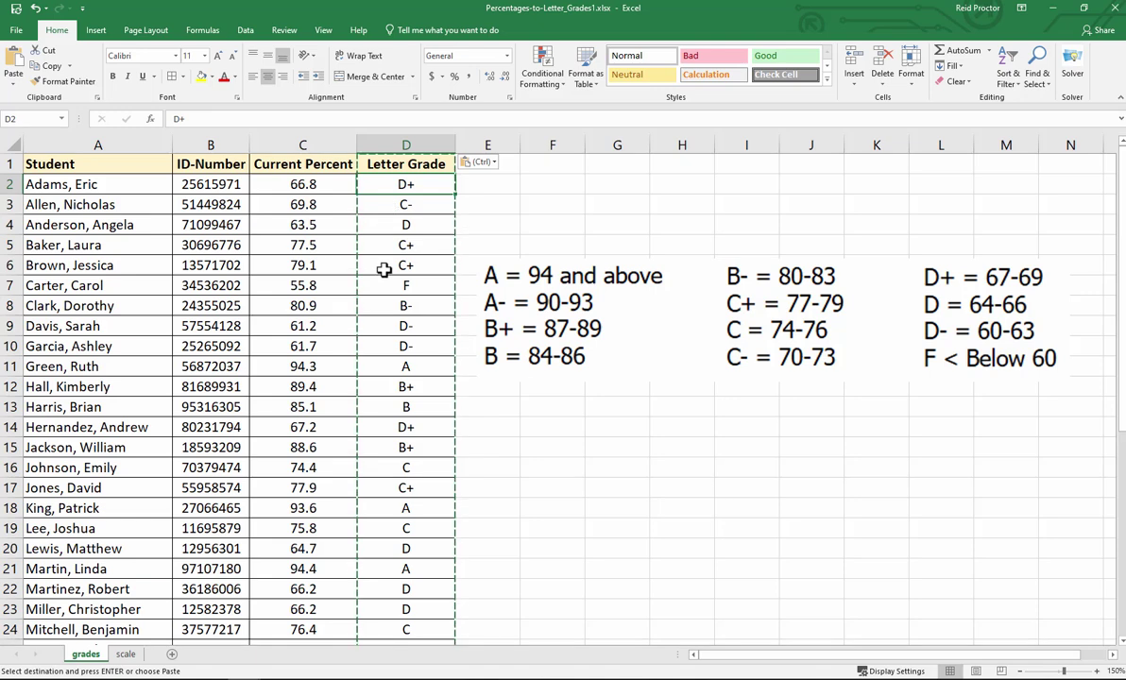
left_click(386, 268)
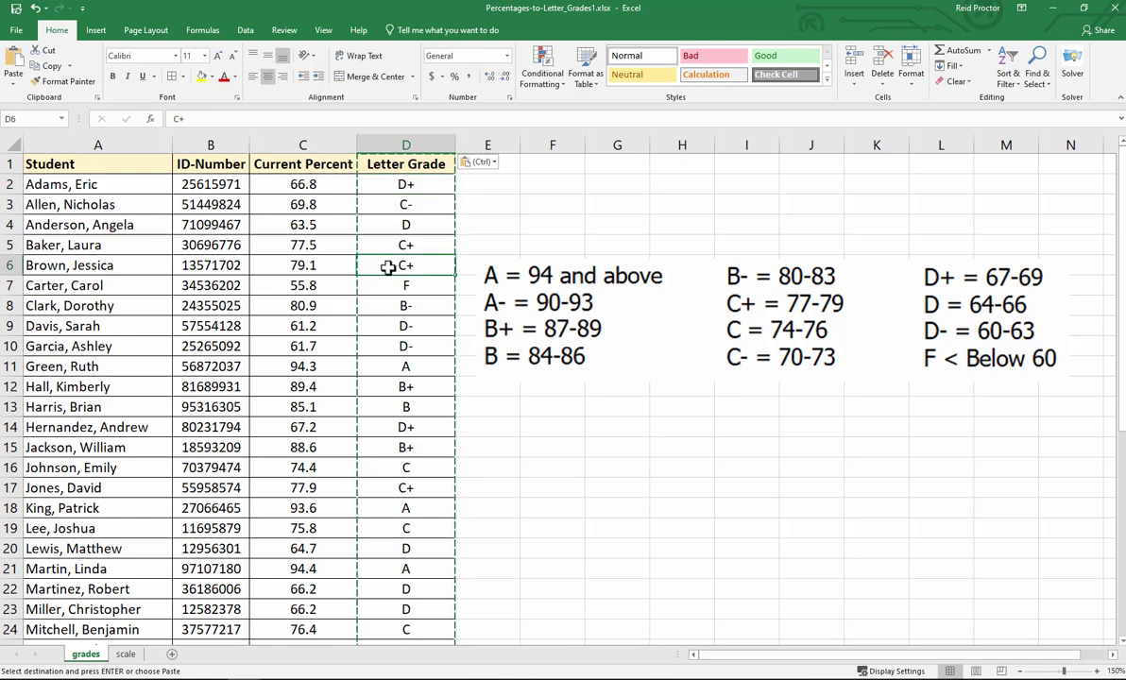
Sort the grade data in columns A to D by Current Percent from smallest to largest, treating the first row as headers.
left_click_drag(83, 133, 419, 184)
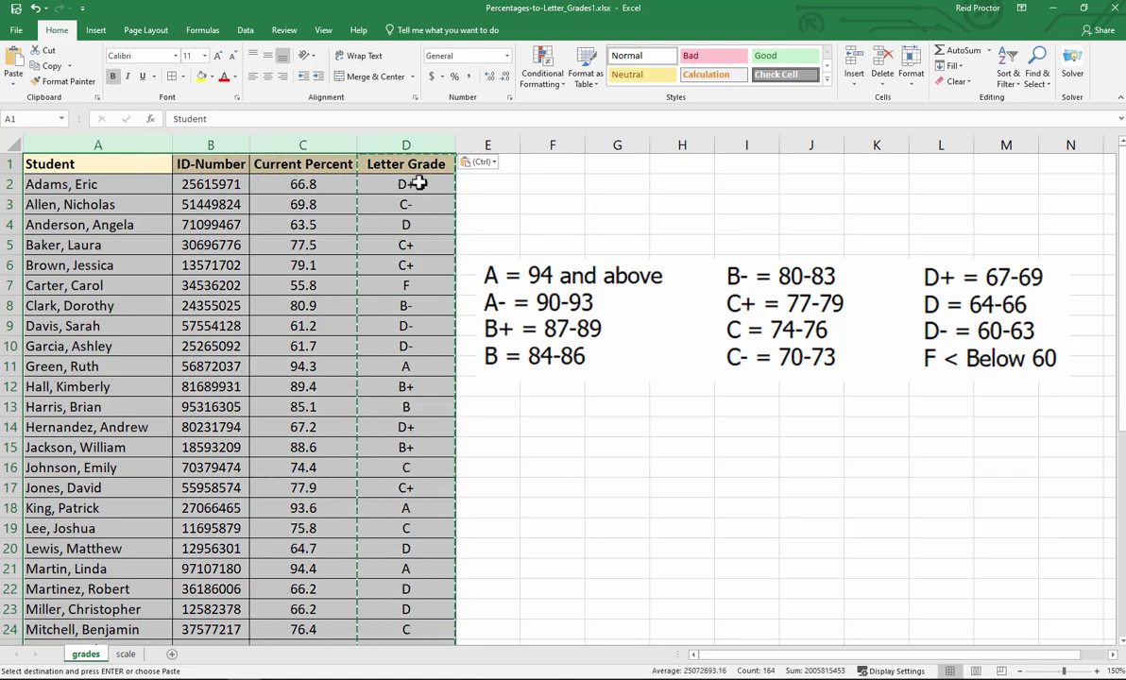
left_click(245, 30)
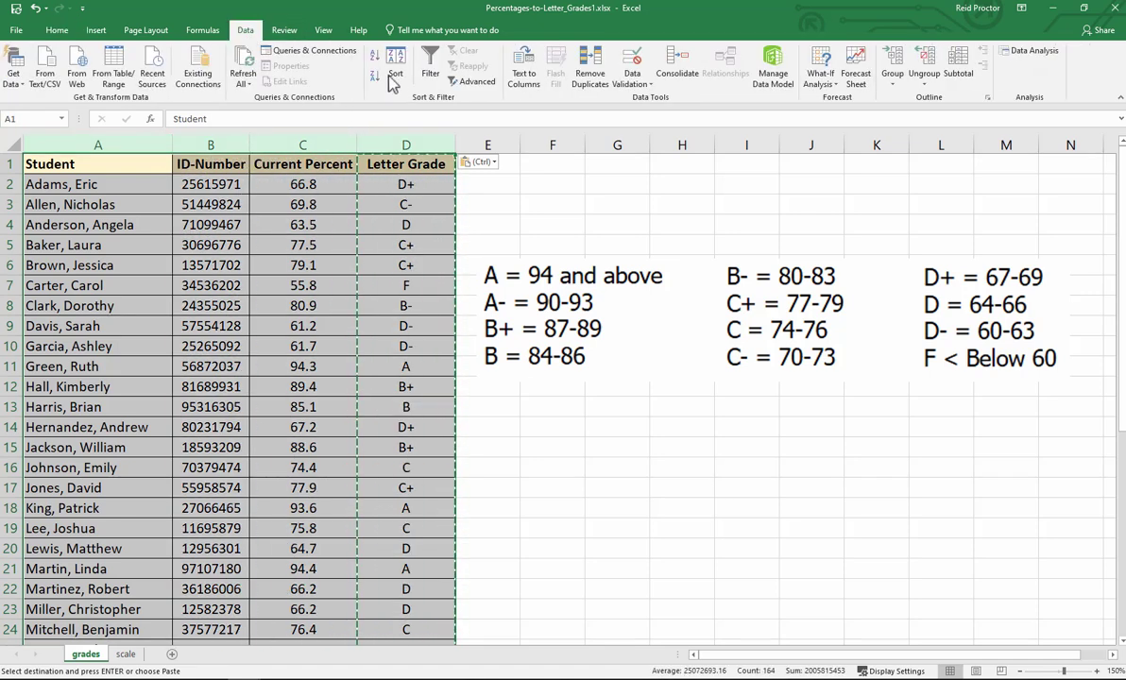
left_click(522, 80)
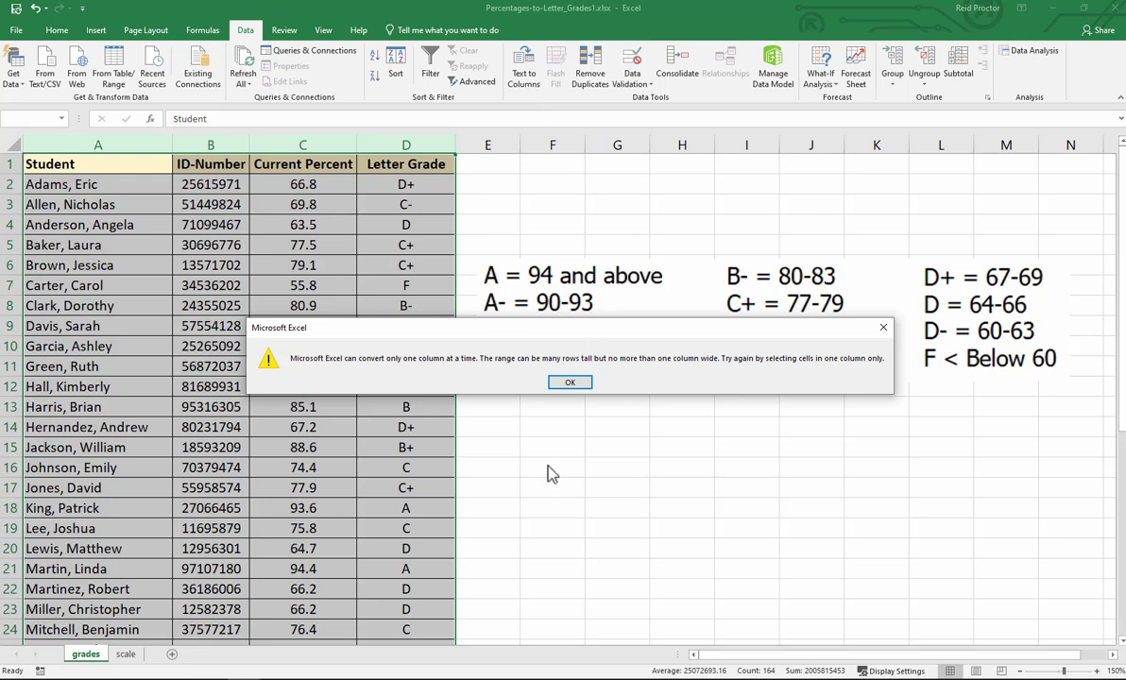
left_click(569, 383)
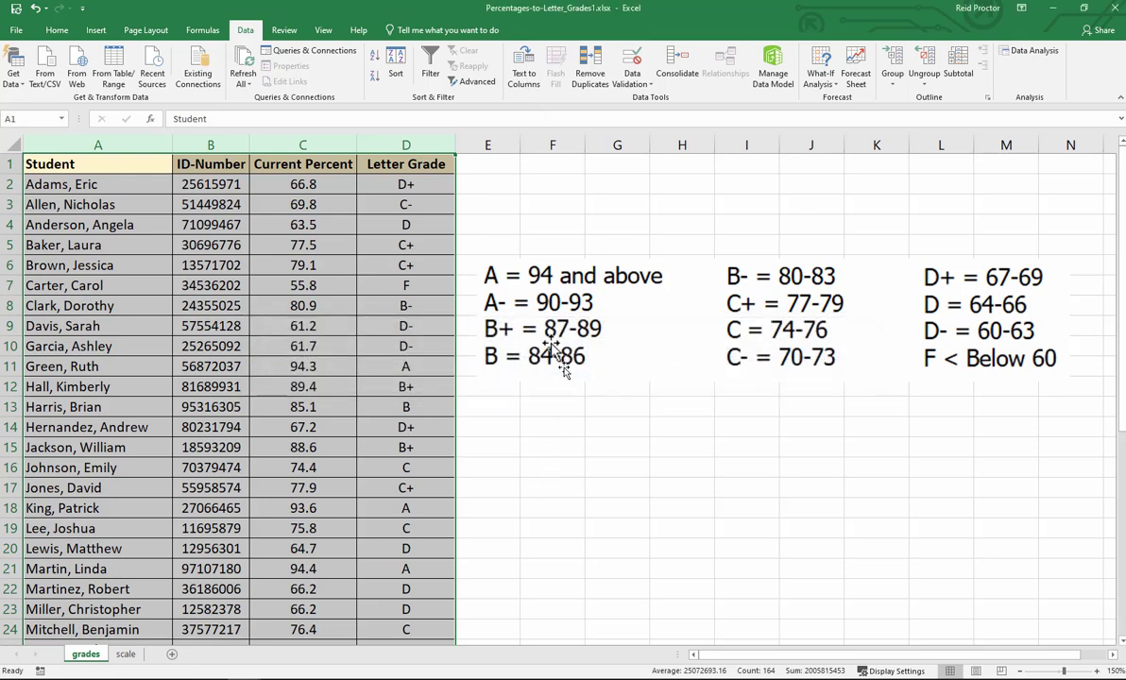
left_click(395, 71)
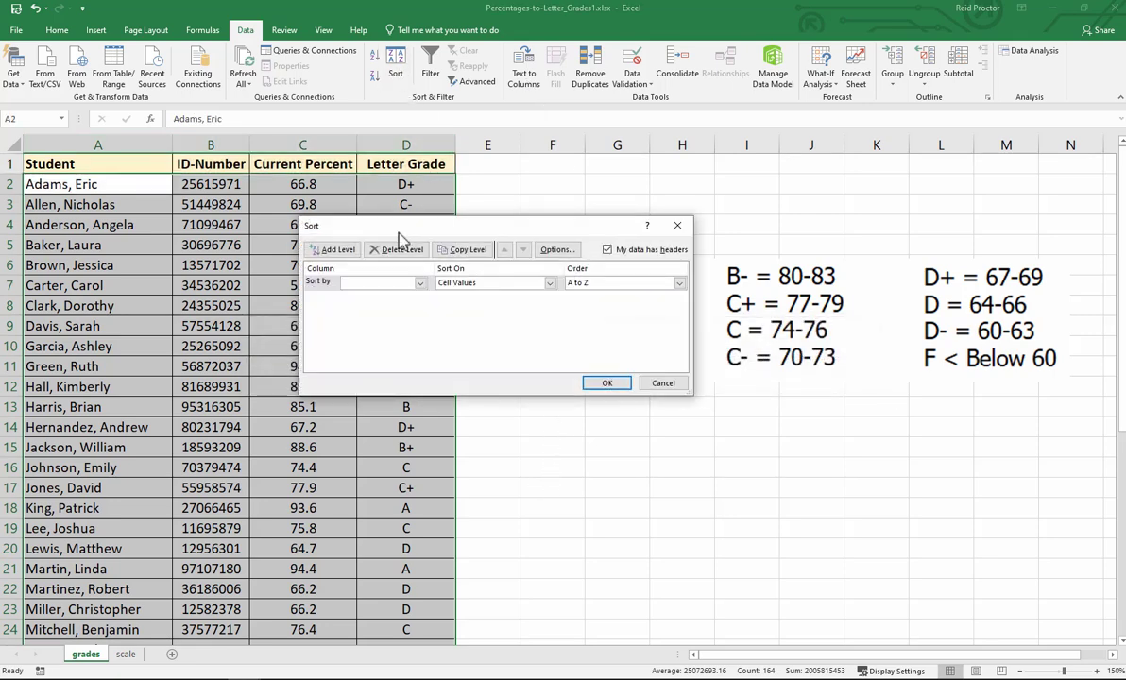
left_click(419, 283)
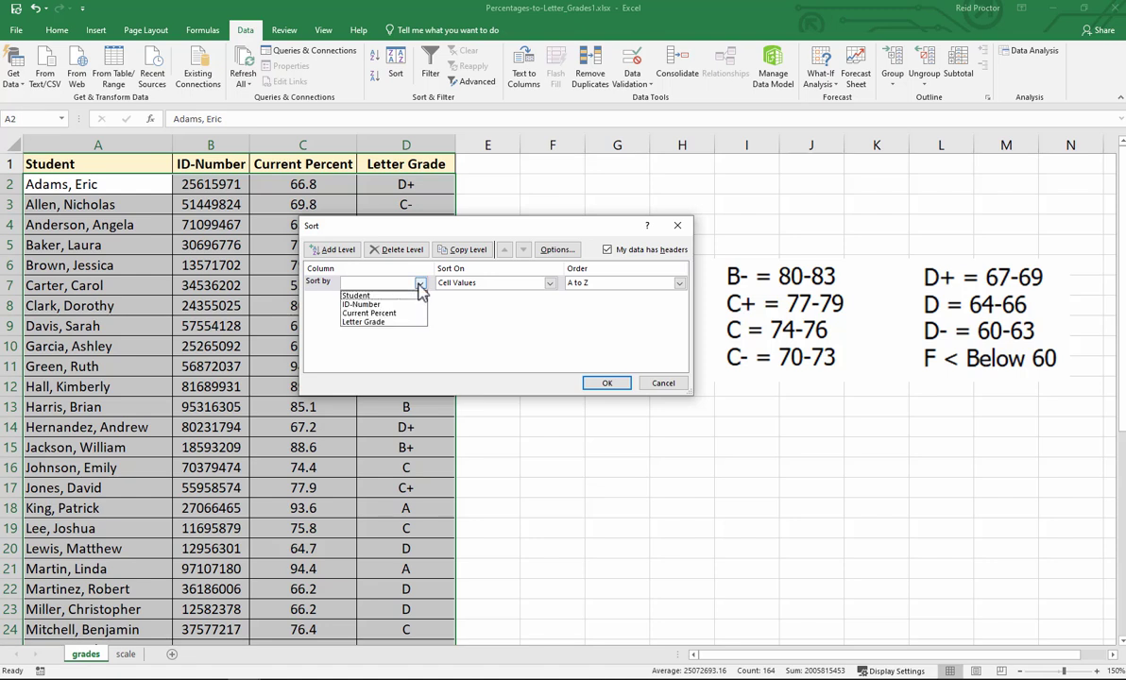
left_click(373, 313)
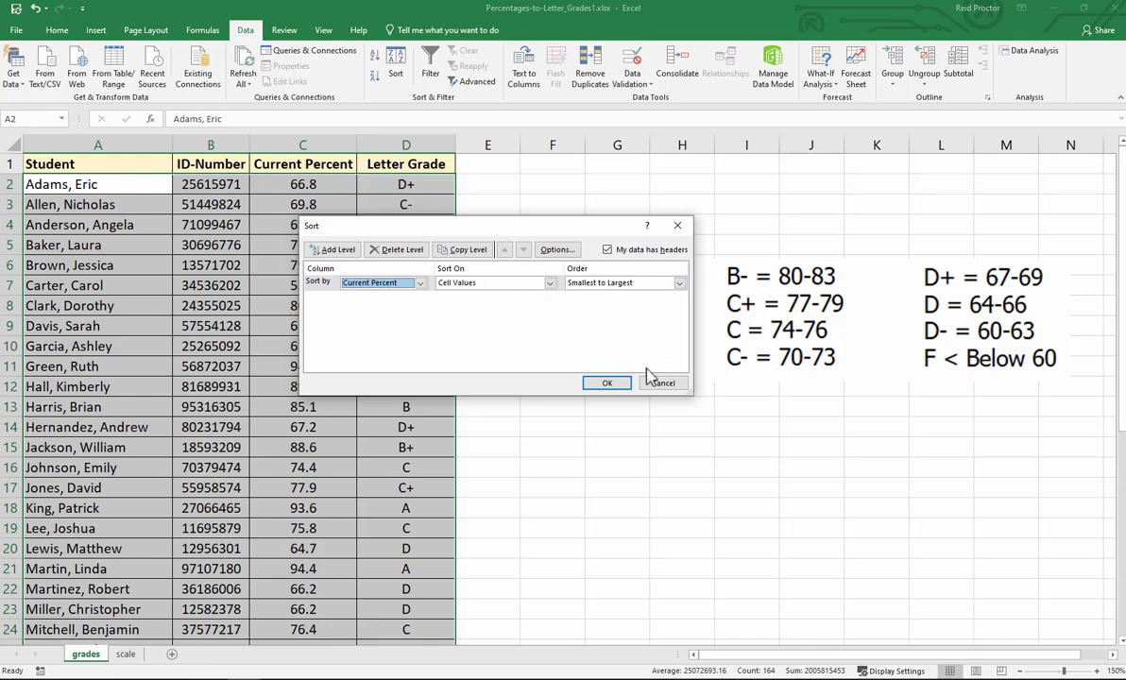
left_click(608, 382)
left_click(511, 450)
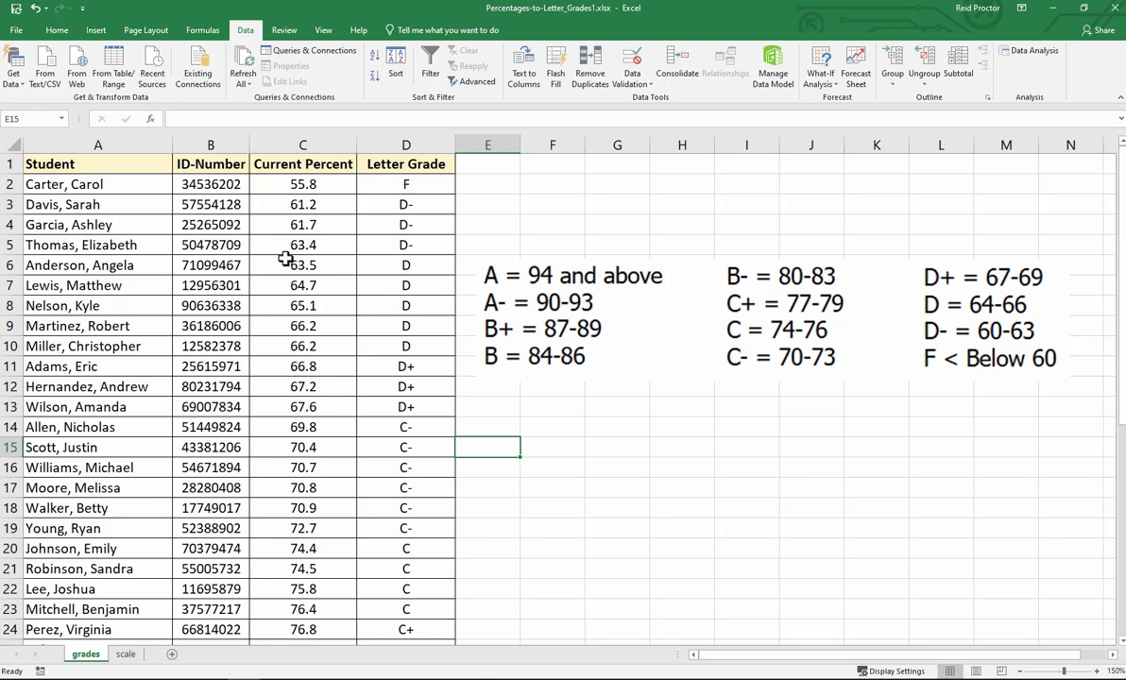
Copy the grading table A1:C13 from the scale sheet and return to the grades sheet.
left_click(128, 655)
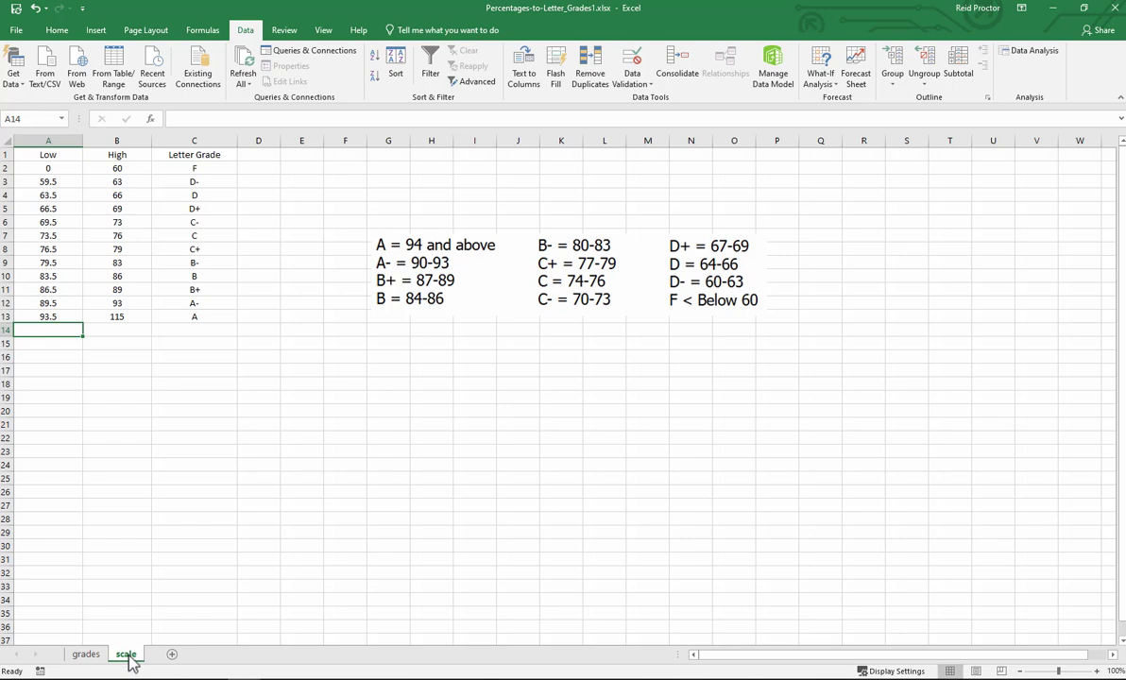
left_click(59, 153)
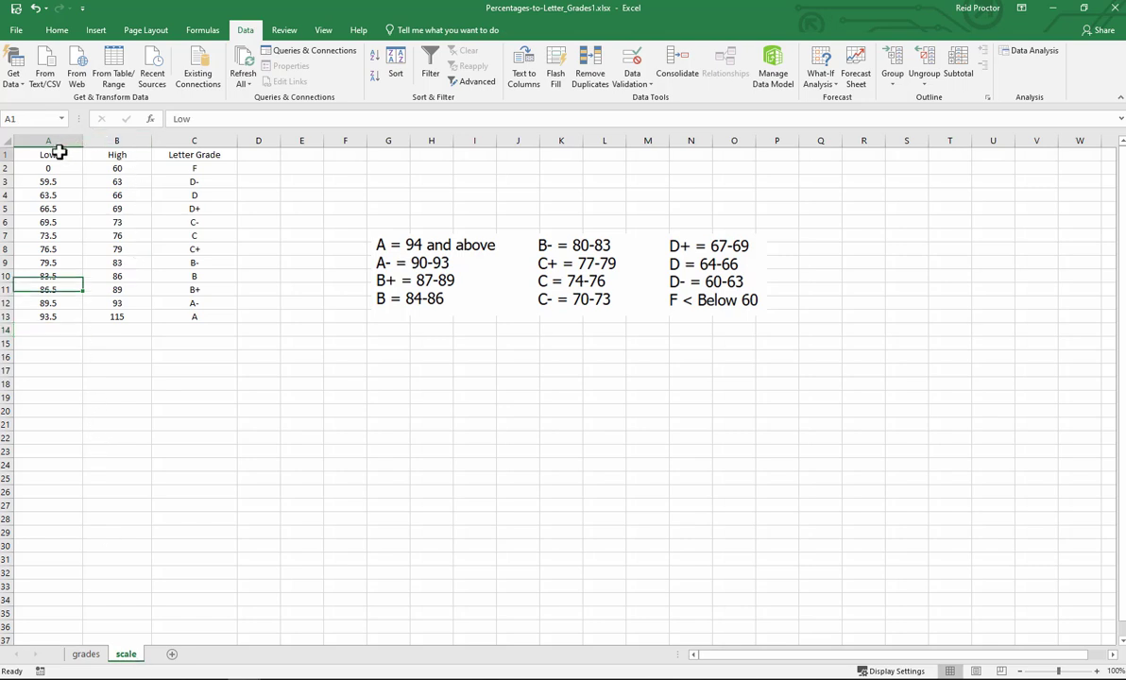
left_click_drag(59, 152, 222, 317)
right_click(106, 182)
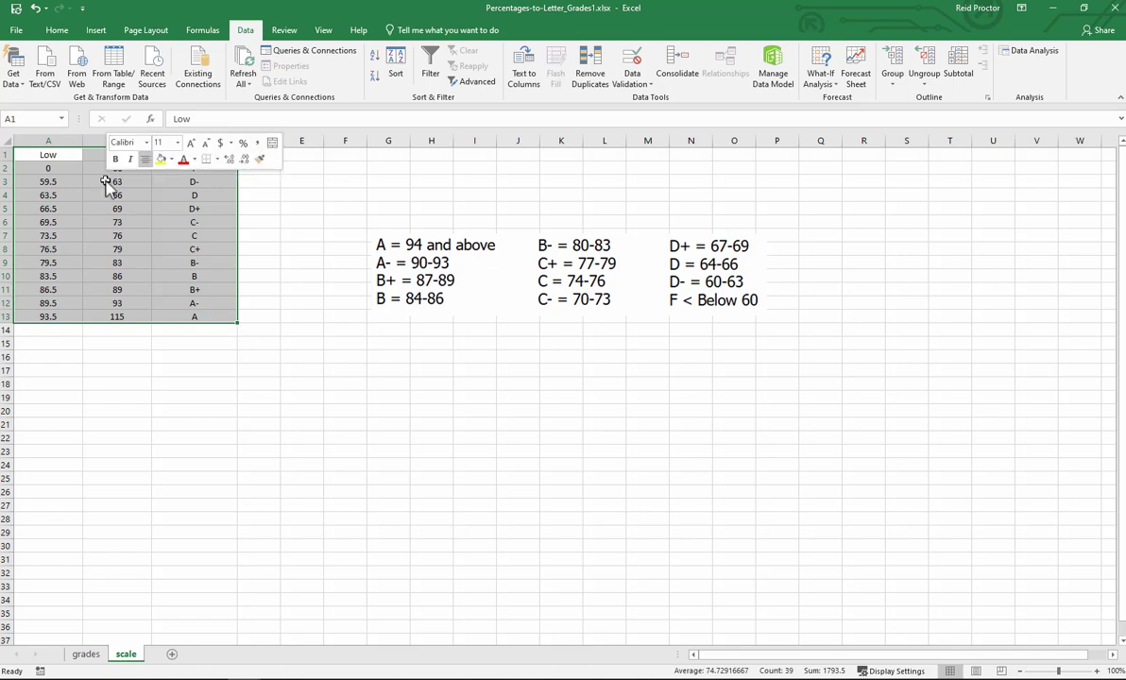
left_click(132, 196)
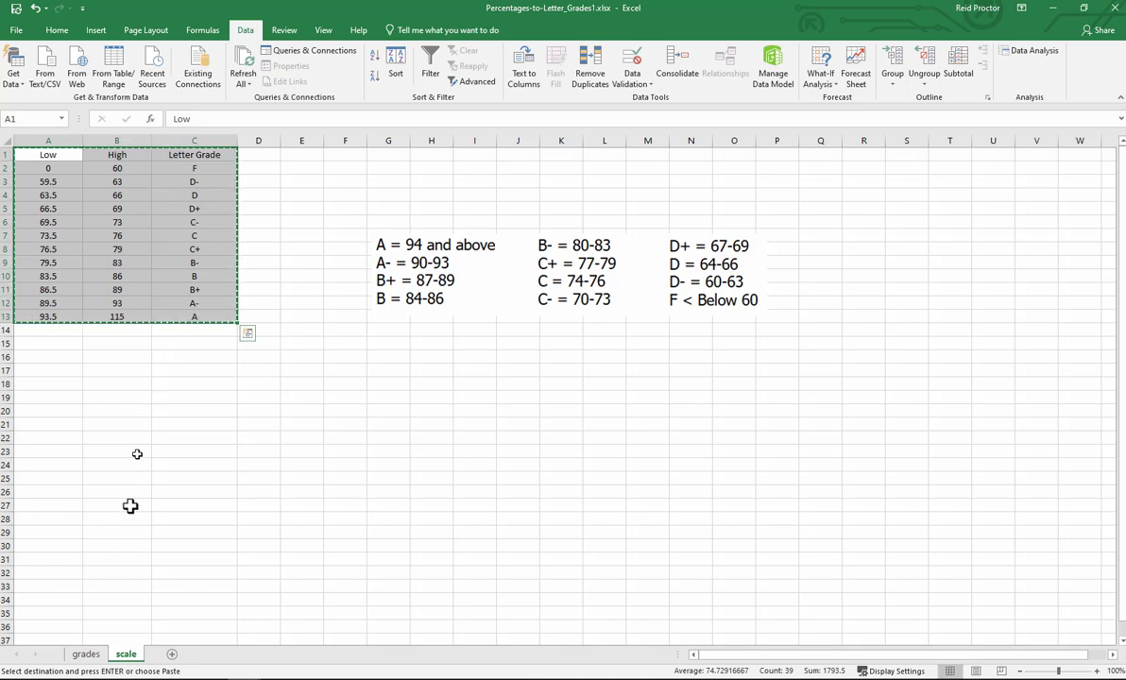
left_click(98, 654)
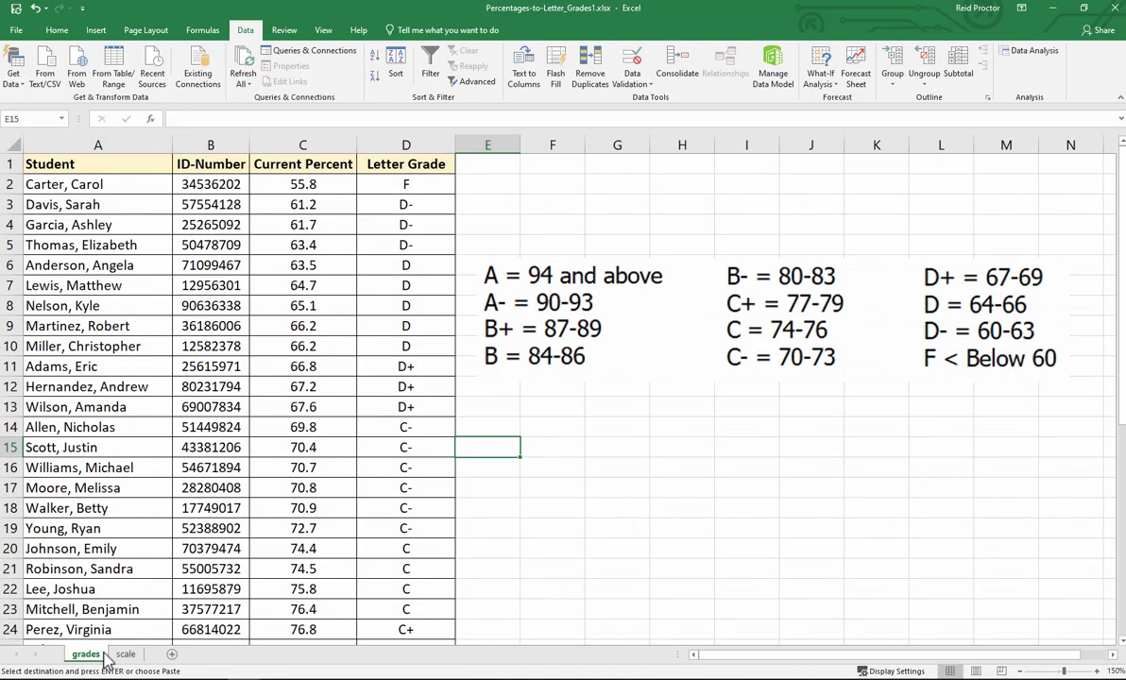